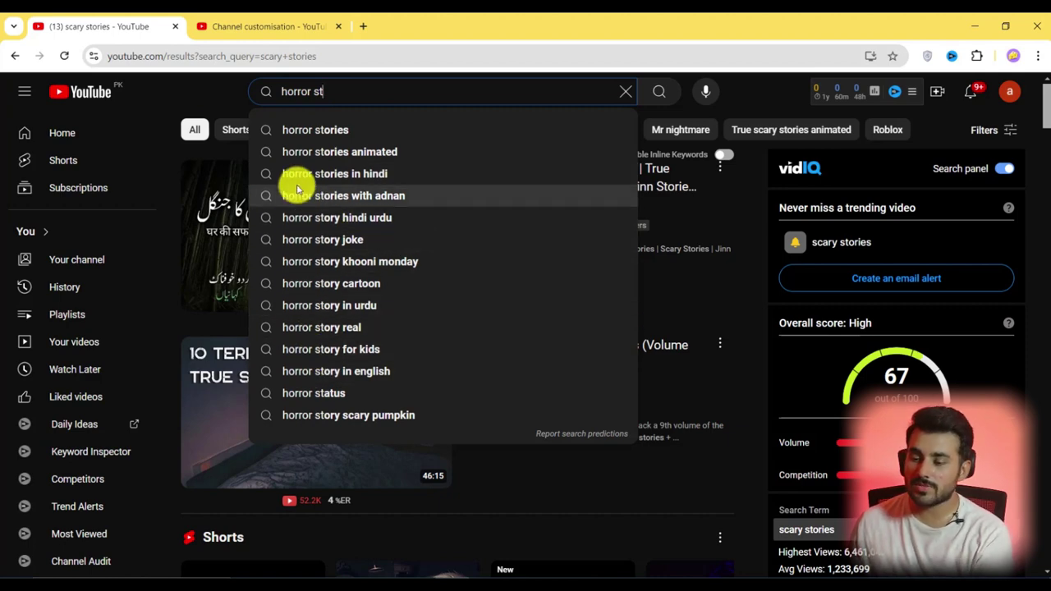
Fix the 'horror stories in english' keyword line in Notepad and start a new horror line
key(alt+Tab)
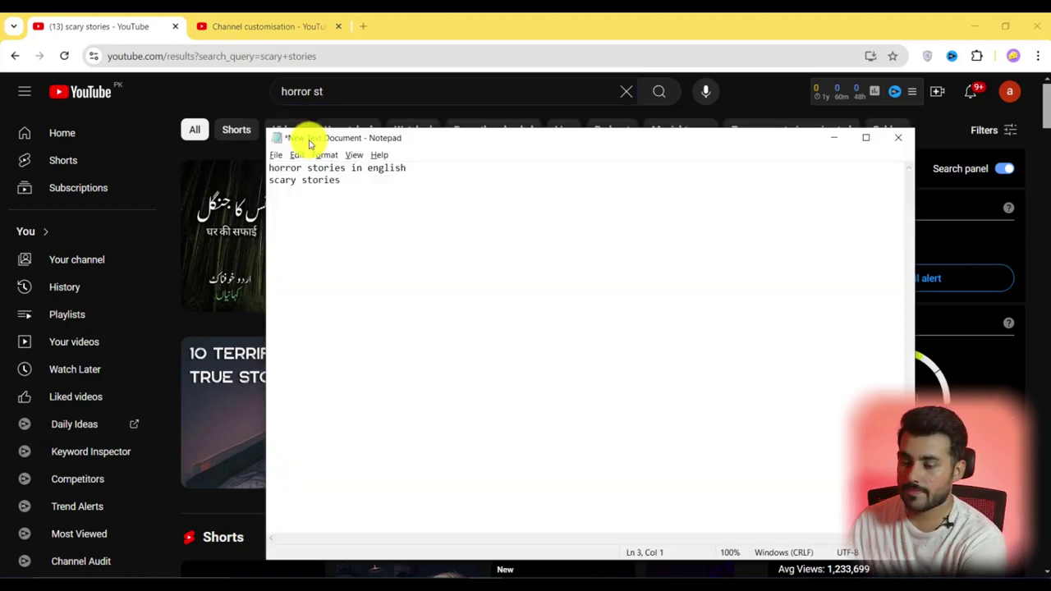
key(BackSpace)
text(glish)
key(alt+Tab)
key(alt+Tab)
key(Return)
text(horro)
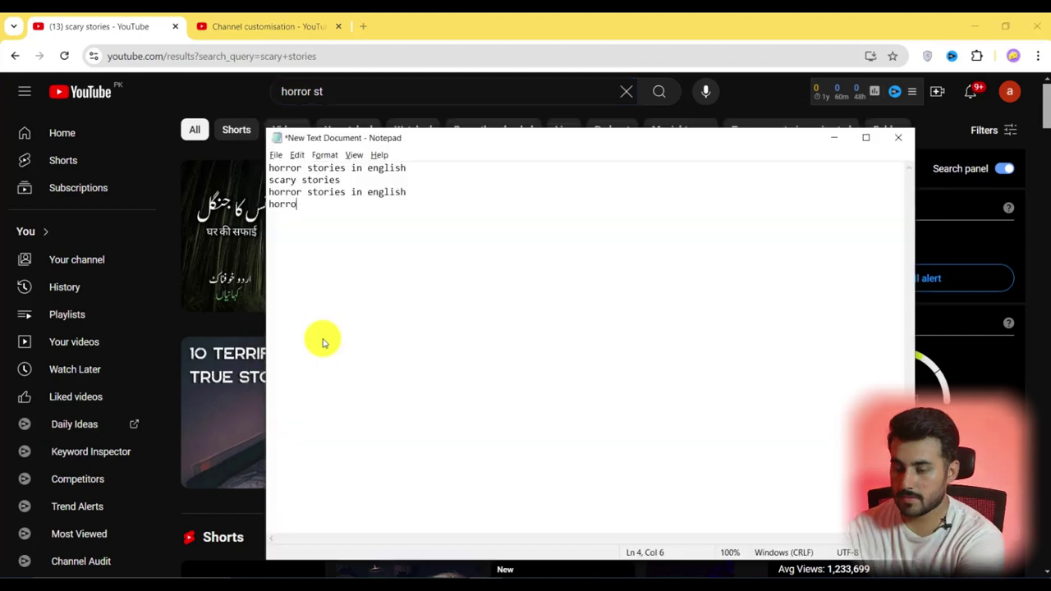
key(alt+Tab)
key(alt+Tab)
key(alt+Tab)
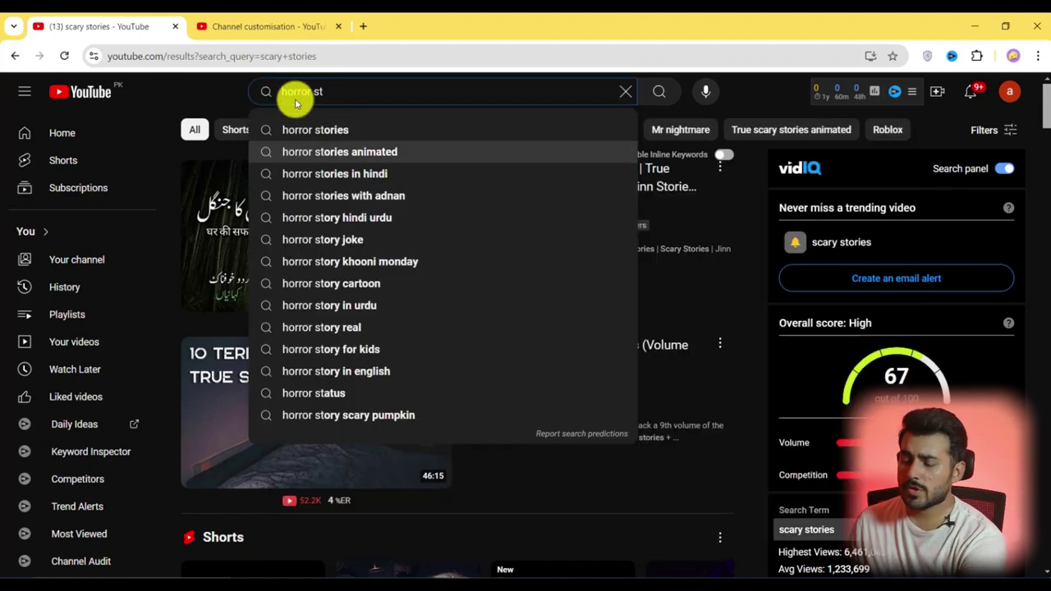
Search YouTube for 'creepy s' and add 'creepy stories' and 'creepy stories in english' to the list
drag(345, 94, 277, 88)
text(c)
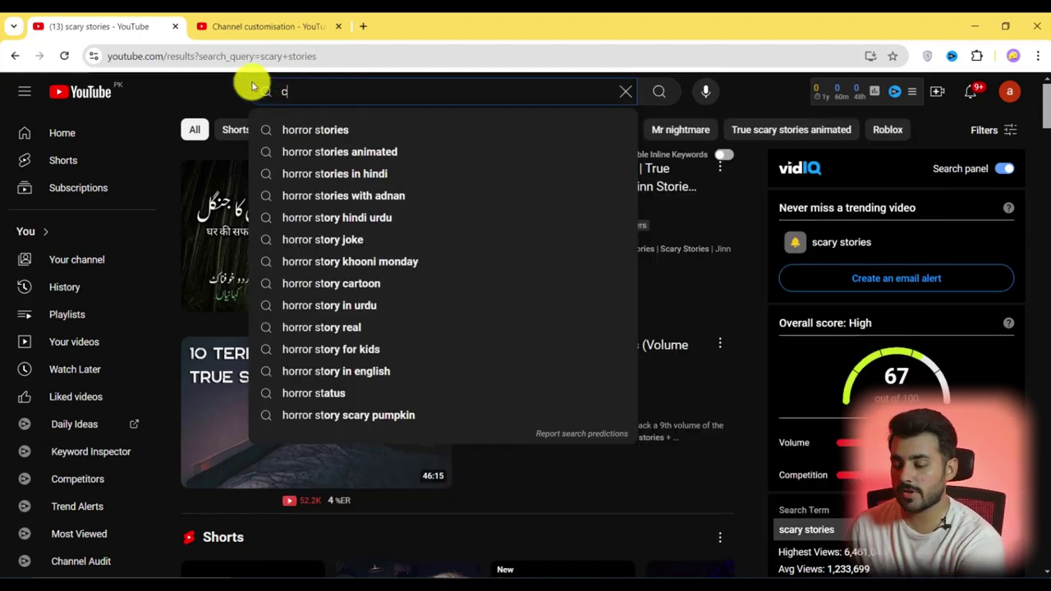
text(ree)
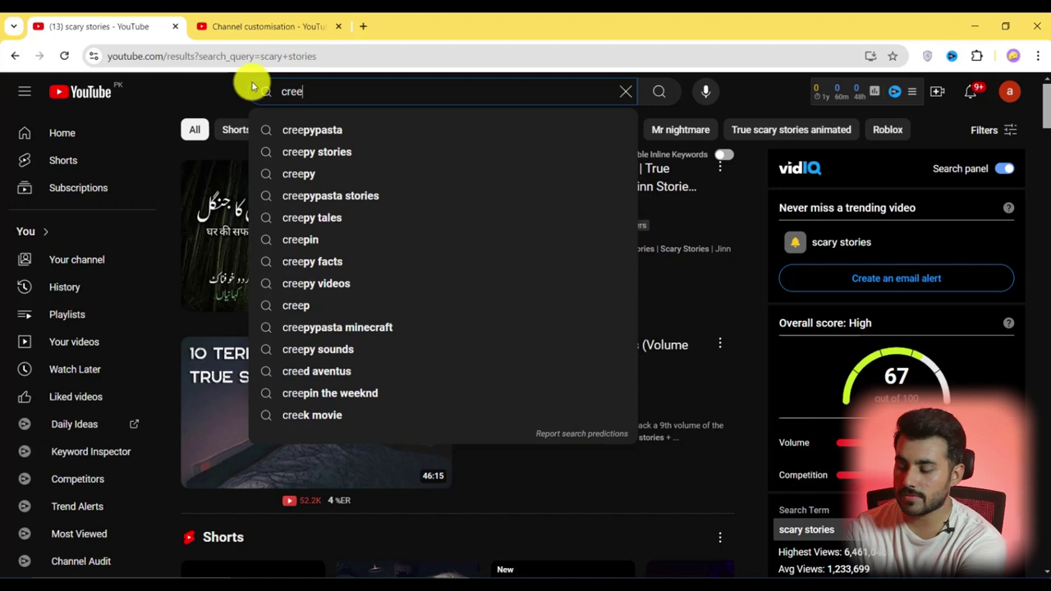
text(py s)
key(alt+Tab)
text(creepy stories)
key(Return)
text(c)
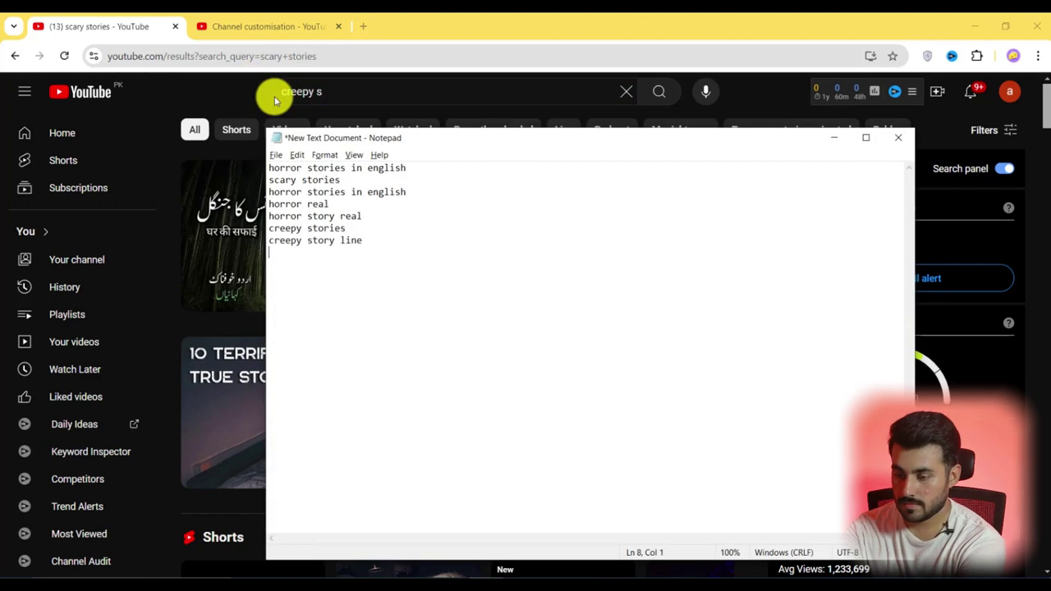
text(reepy stories in english)
Add a 'creepy shorts' keyword line and select the whole keyword list
key(alt+Tab)
key(alt+Tab)
key(Return)
text(creepy shorts)
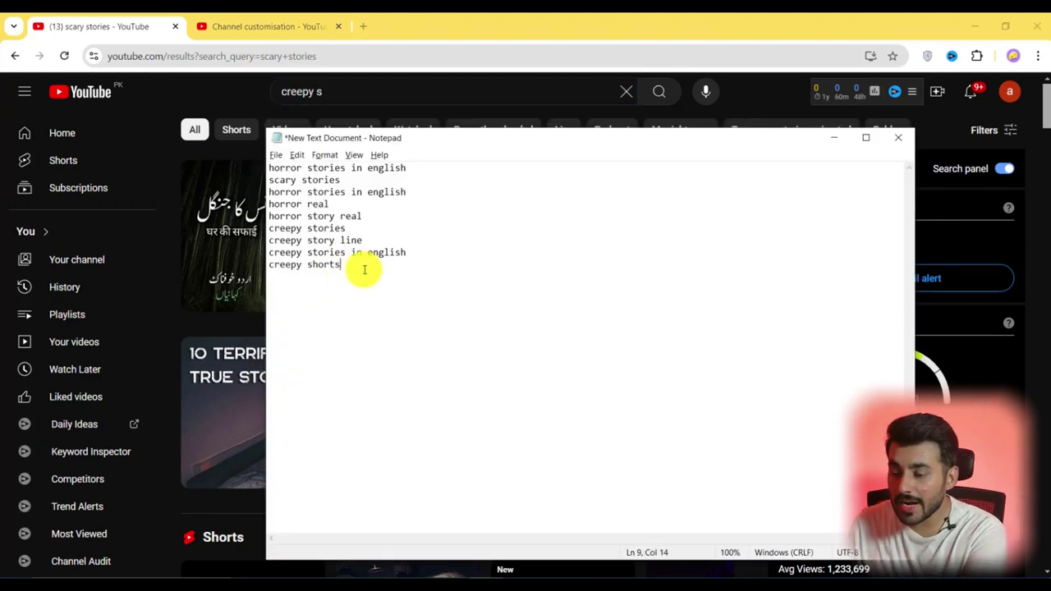
drag(364, 270, 267, 161)
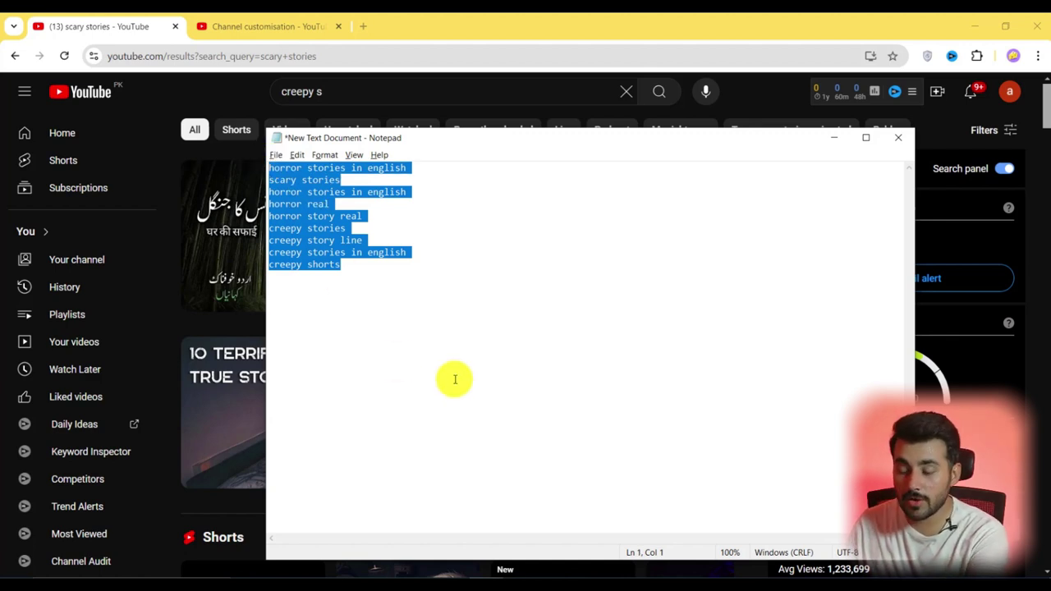
mouse_move(415, 574)
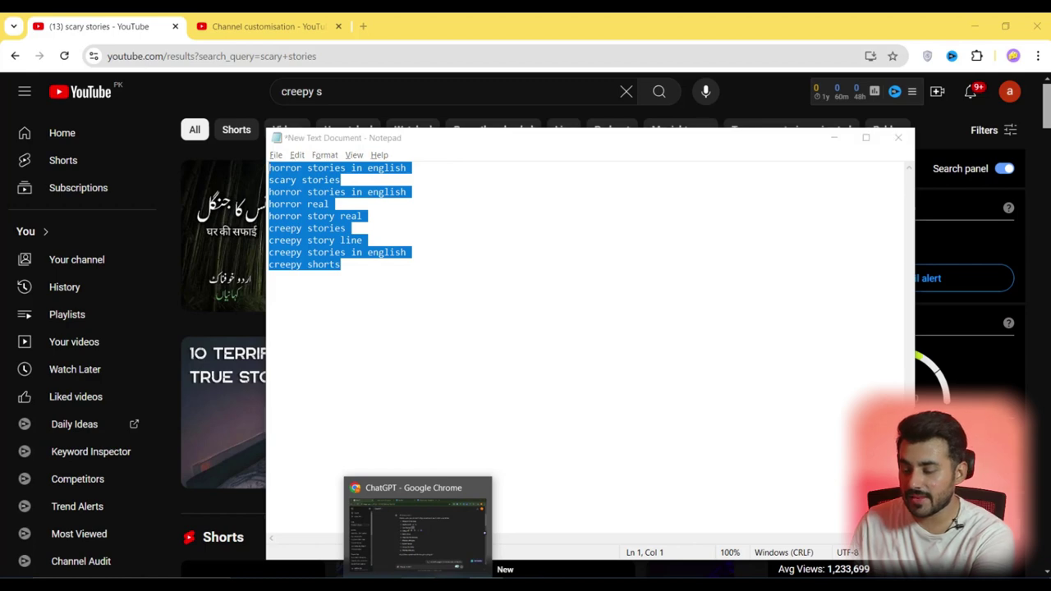
click(415, 518)
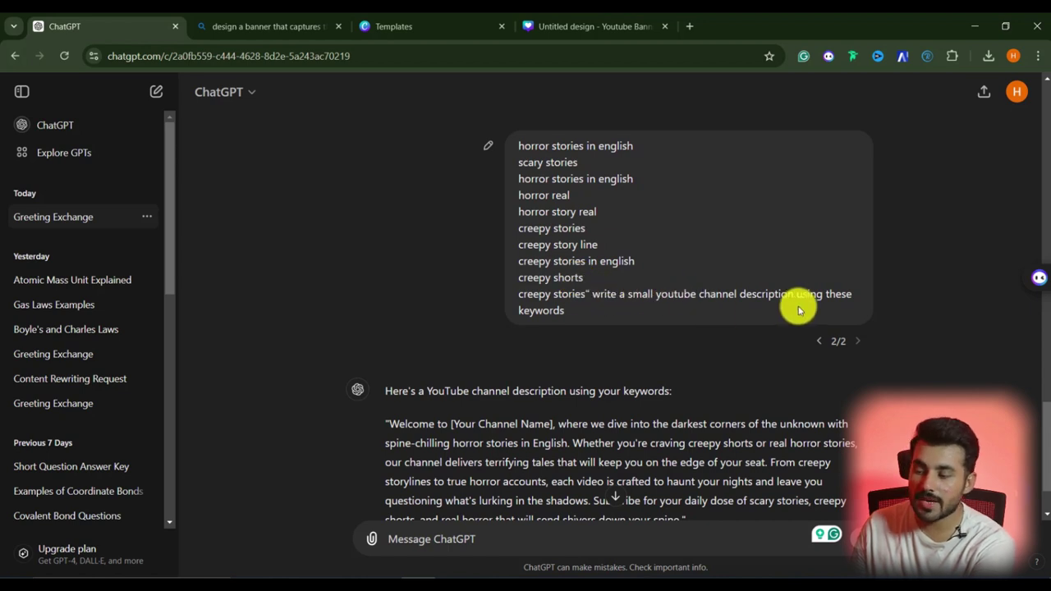
Select and copy the horror channel description ChatGPT drafted from the keywords
scroll(553, 308, down, 1)
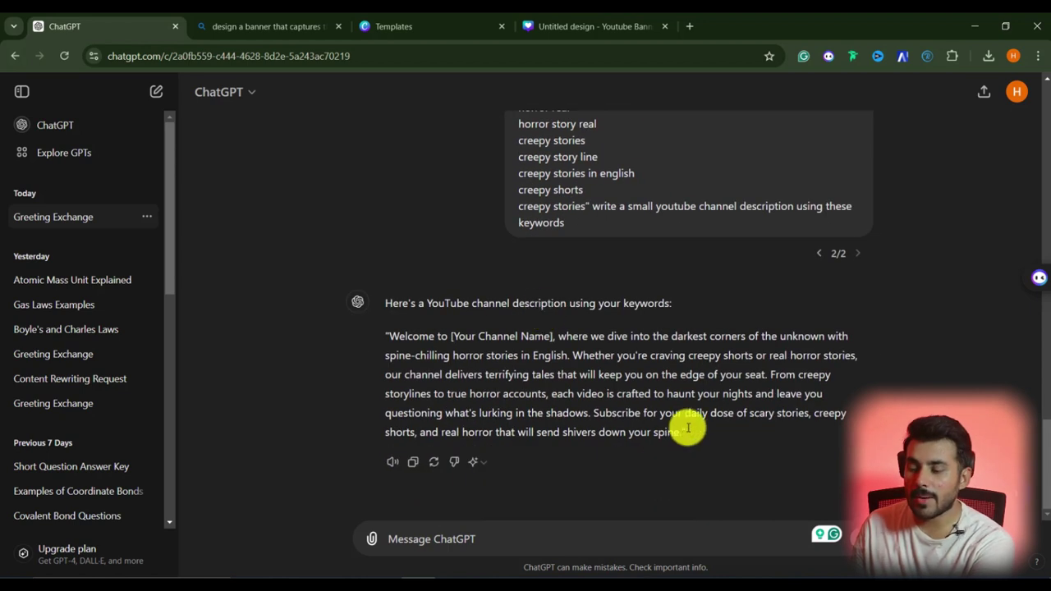
drag(682, 433, 391, 336)
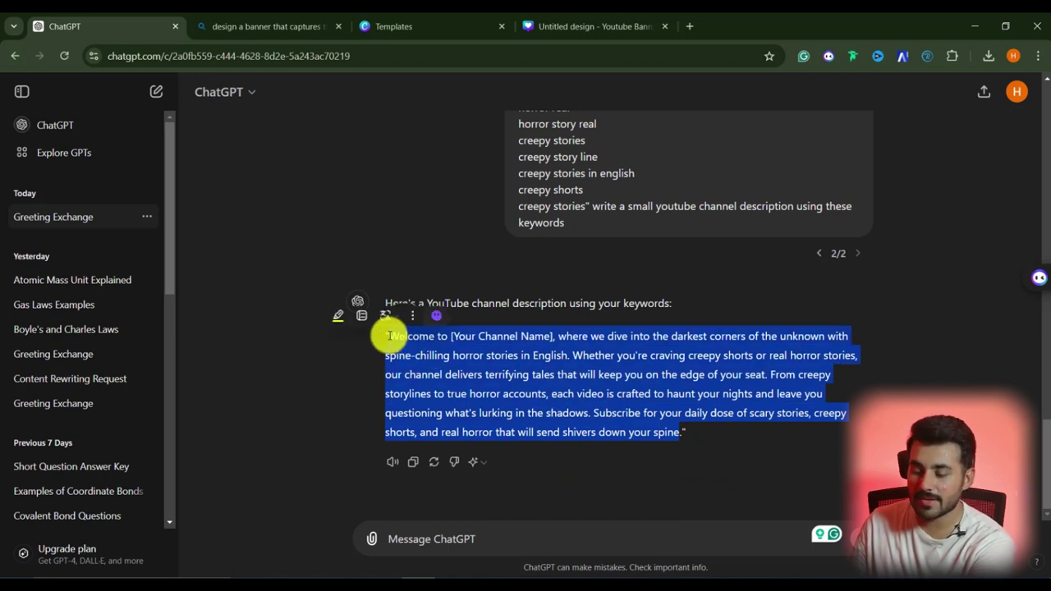
key(alt+Tab)
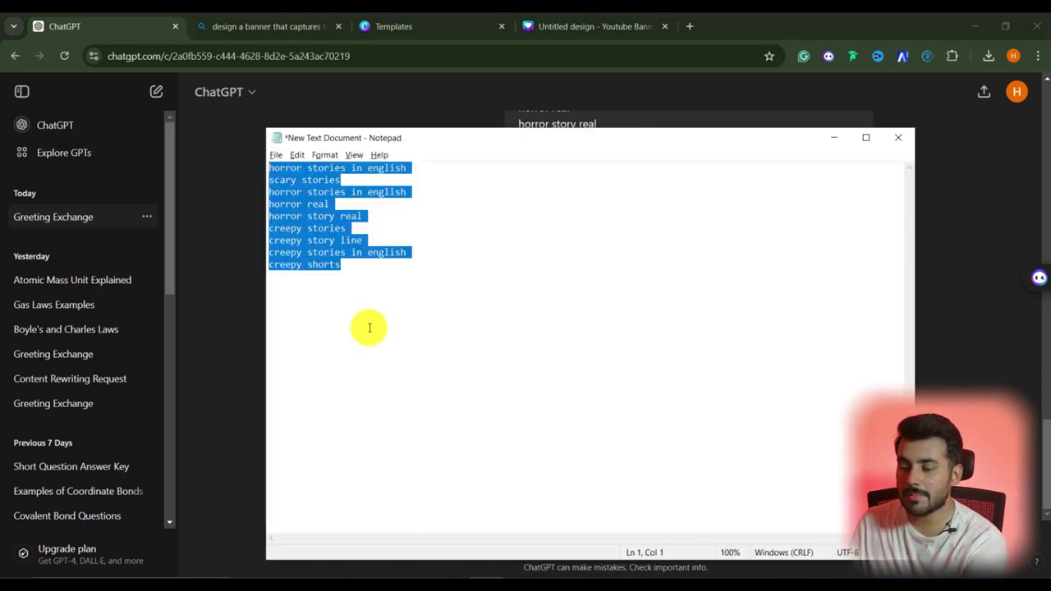
key(alt+Tab)
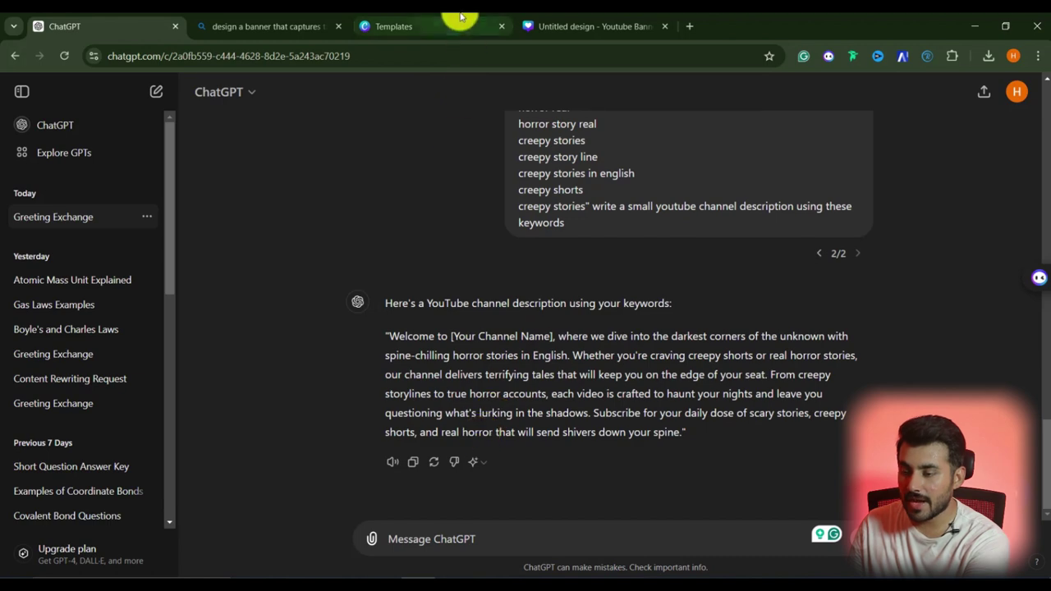
Replace the [Your Channel Name] placeholder in the channel description with Creepy Hours
key(alt+Tab)
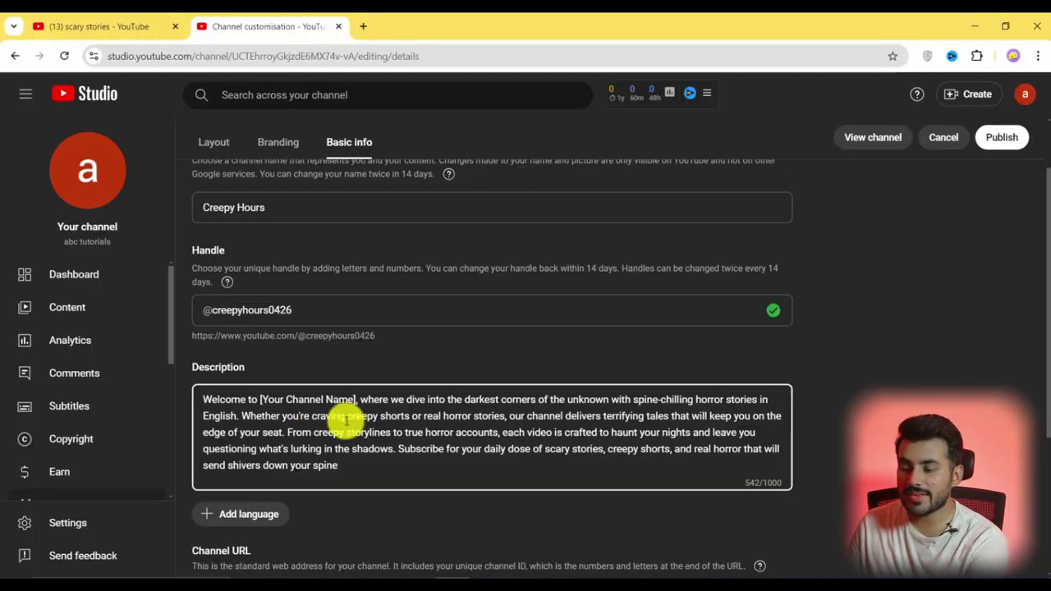
scroll(347, 422, up, 1)
scroll(354, 421, down, 1)
drag(355, 420, 257, 419)
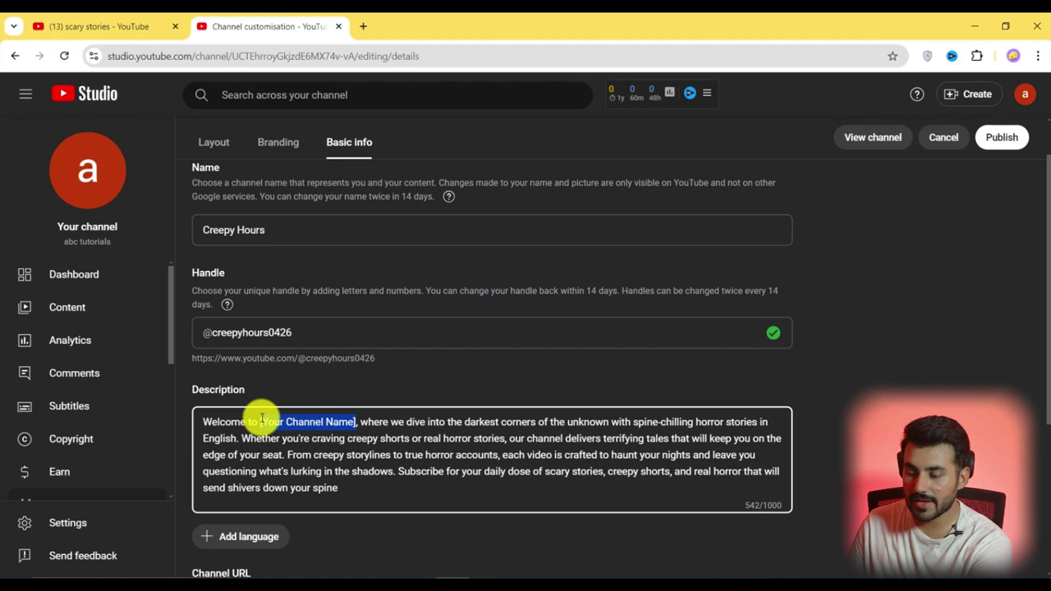
text(Creepy Hours)
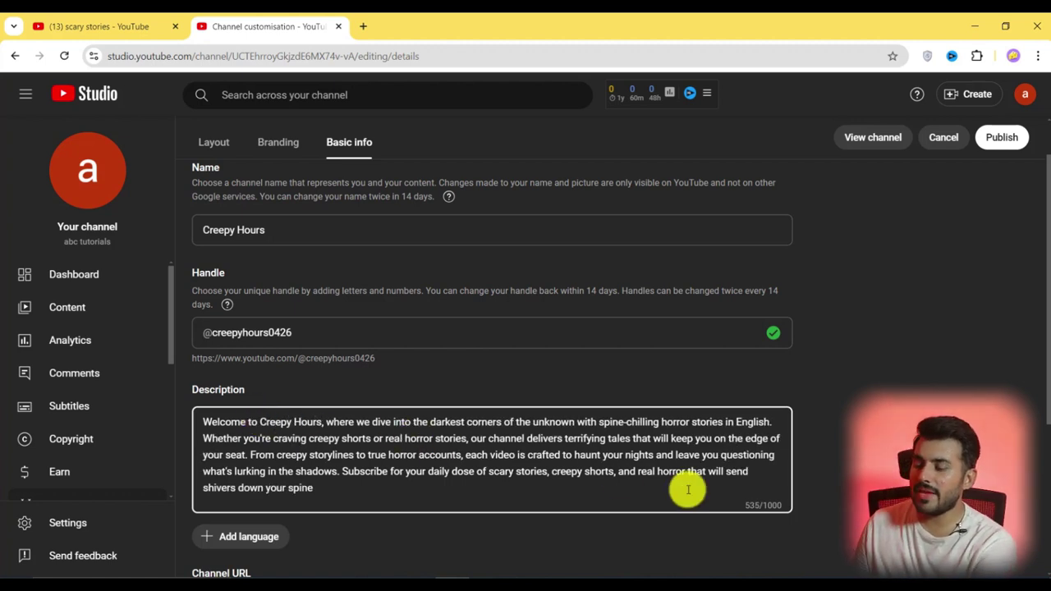
Append 'For Collabs Contact Us!' and the contact e-mail address below the description
scroll(682, 427, down, 1)
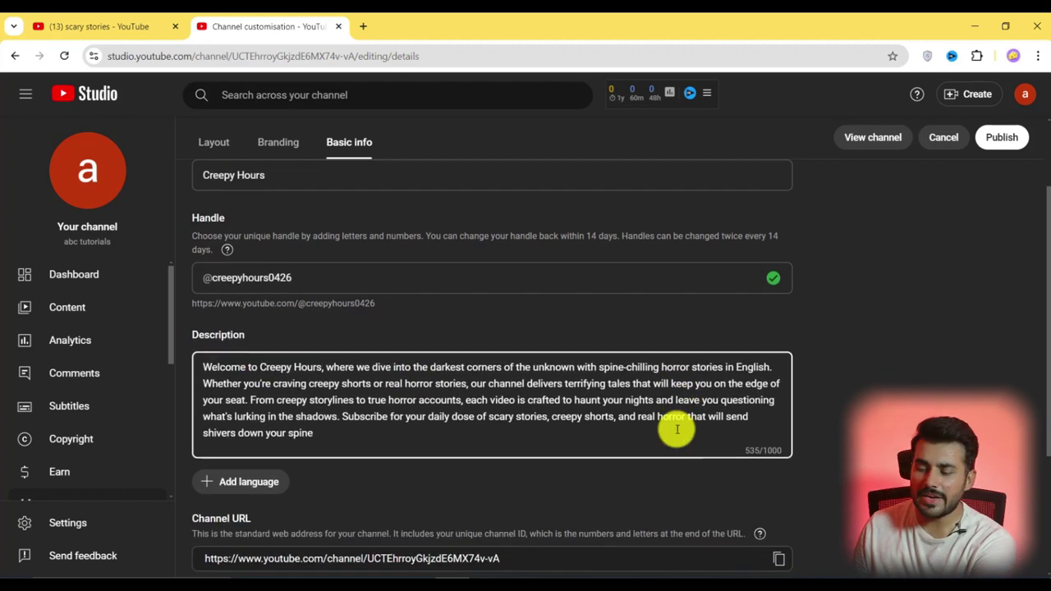
click(323, 438)
key(Return)
key(Return)
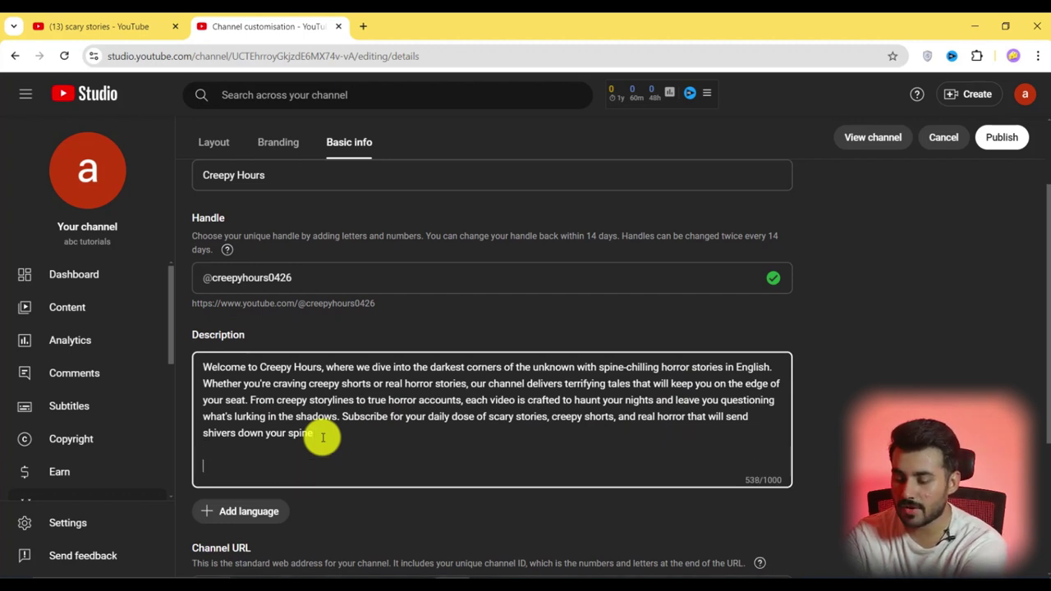
text(F)
text(or Collabs Contact Us!)
key(Return)
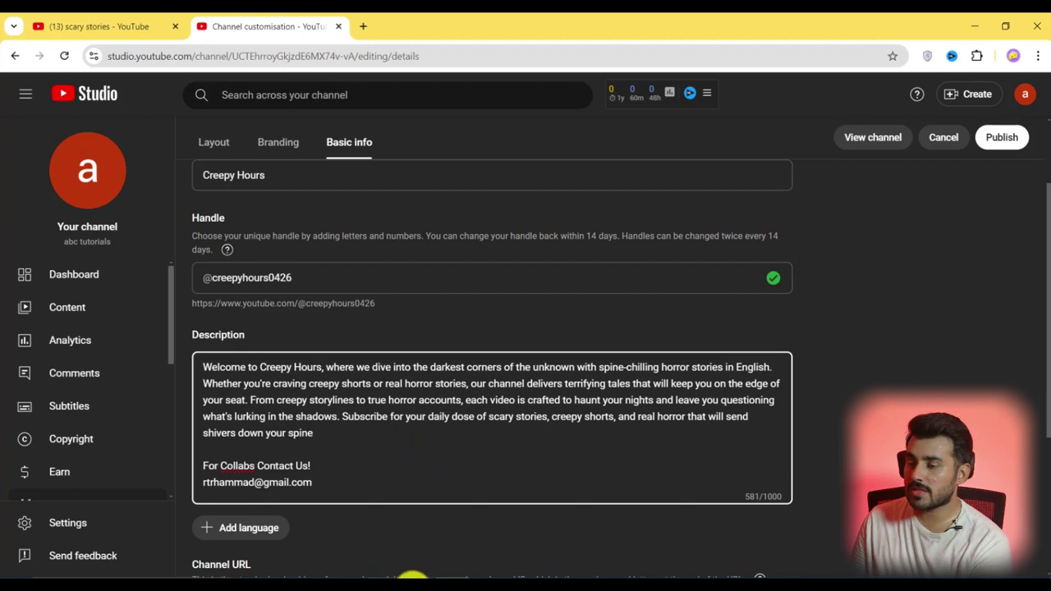
Add an empty external link entry and start entering the business contact e-mail
scroll(222, 459, down, 3)
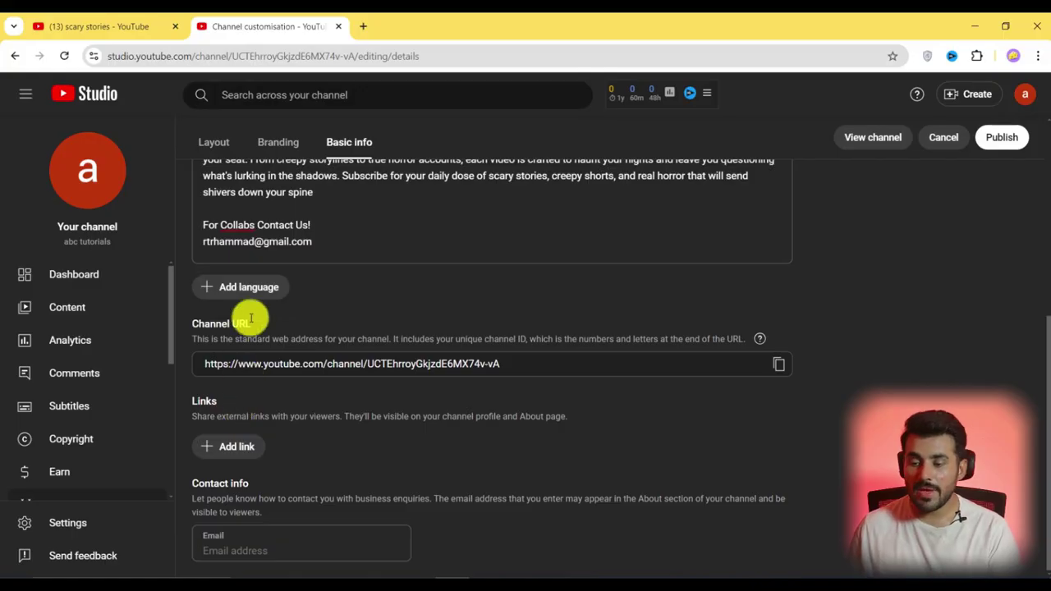
click(312, 243)
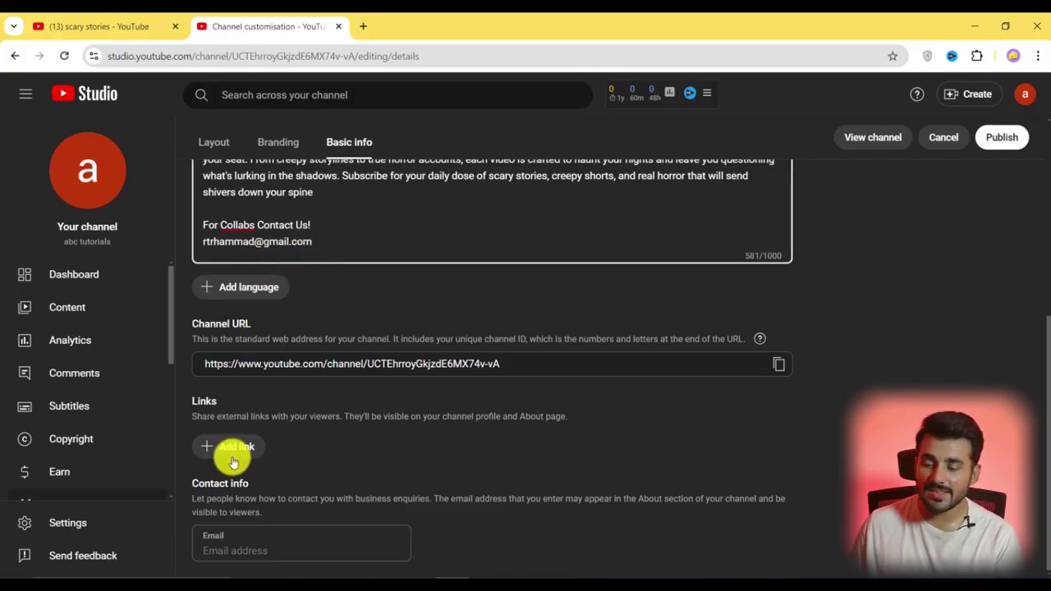
click(235, 451)
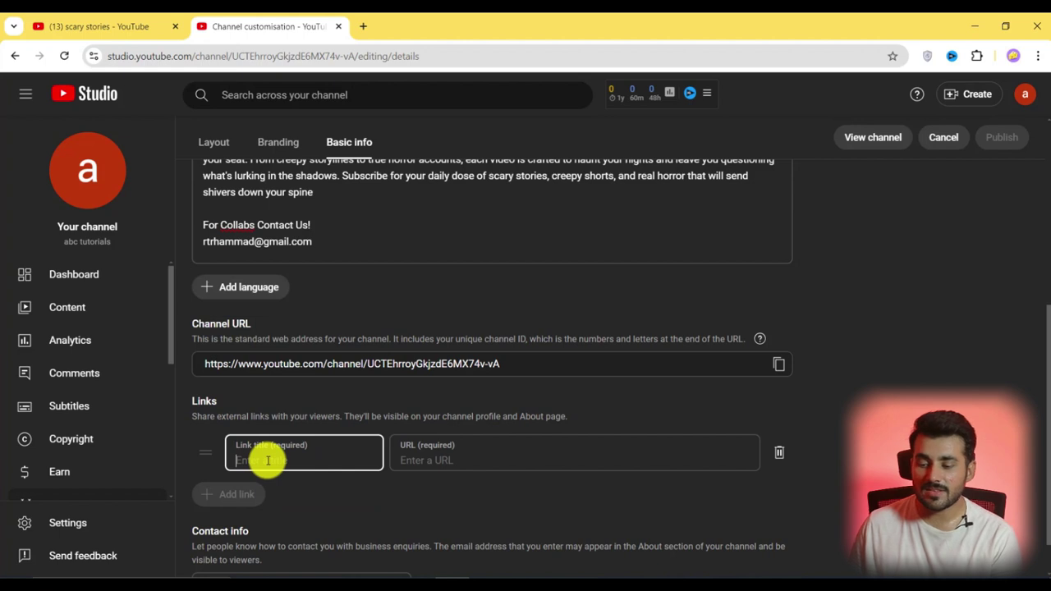
scroll(268, 461, down, 1)
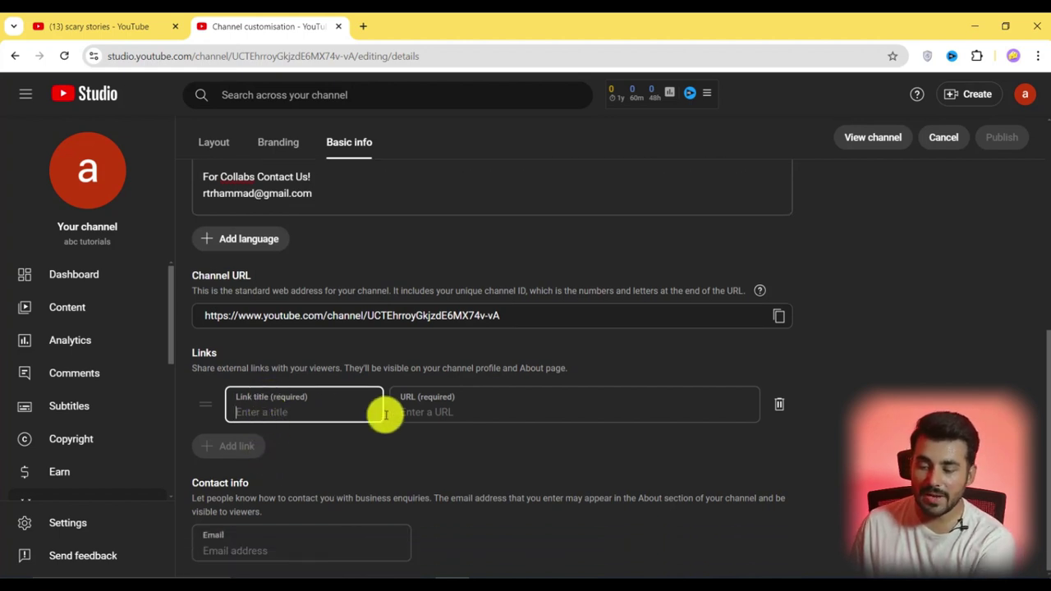
click(257, 546)
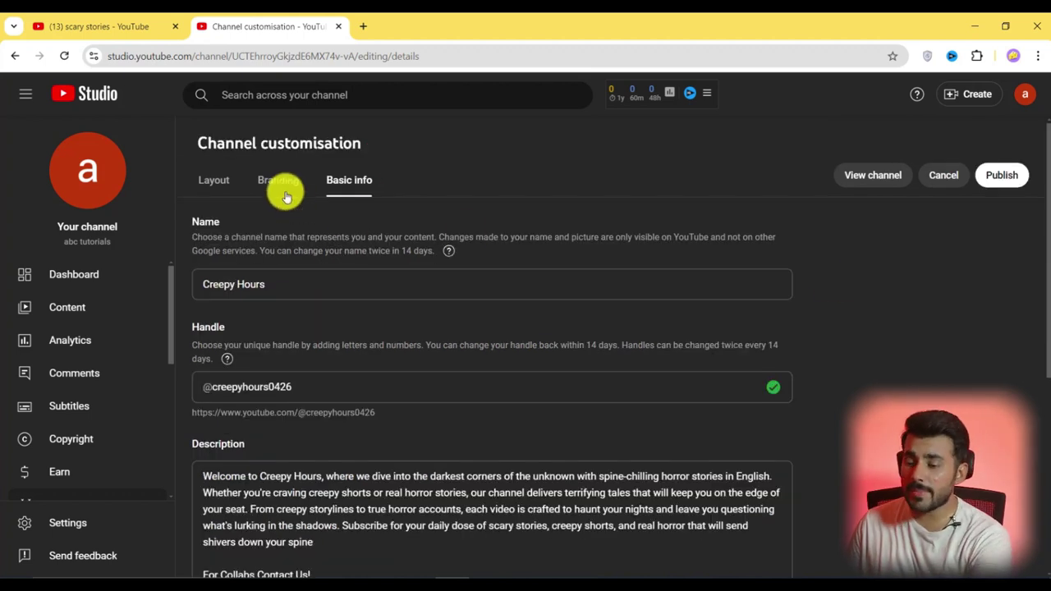
Review the Branding tab's Picture, Banner image and Video watermark requirements
click(279, 182)
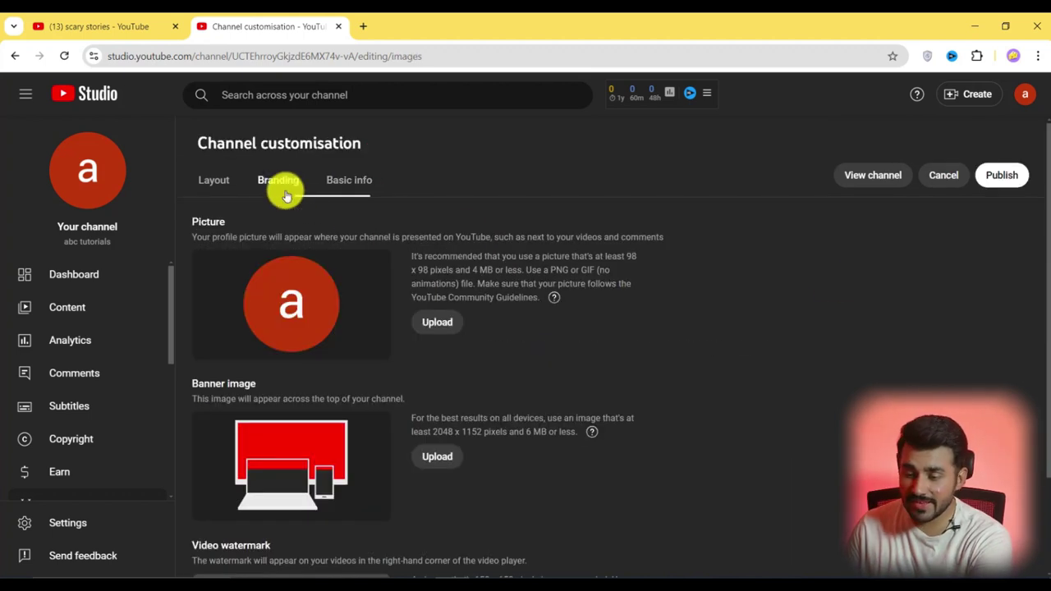
scroll(340, 307, down, 2)
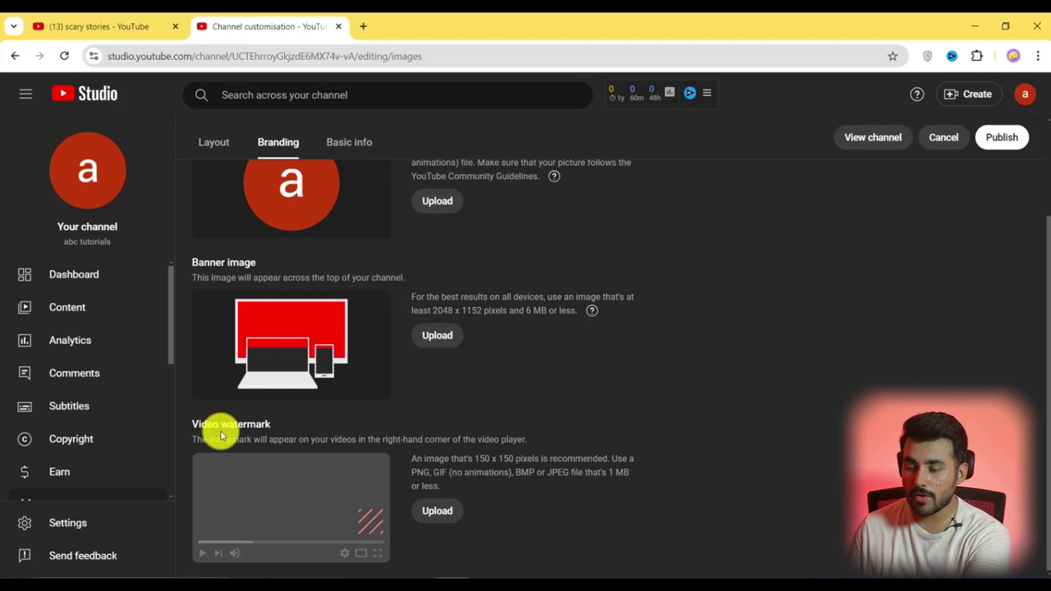
scroll(256, 436, up, 2)
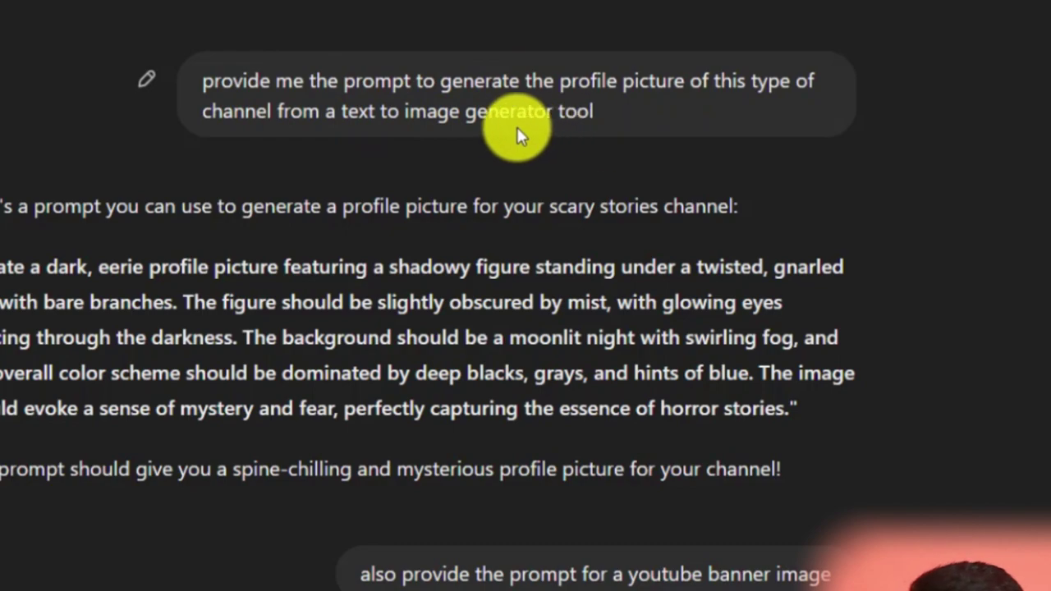
Paste ChatGPT's profile-picture prompt into Bing Image Creator and generate images
drag(0, 266, 737, 428)
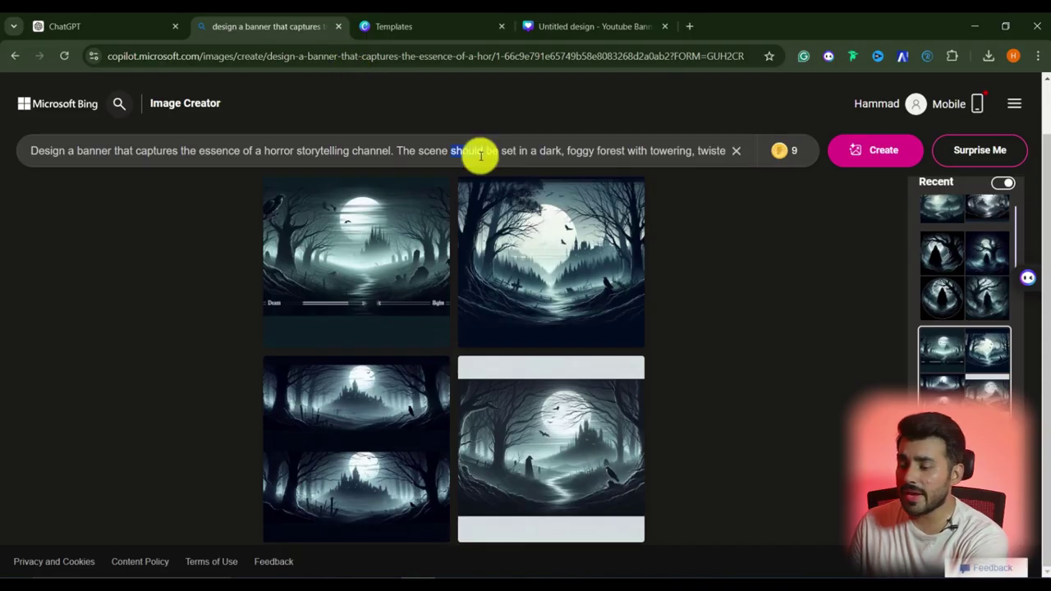
key(ctrl+a)
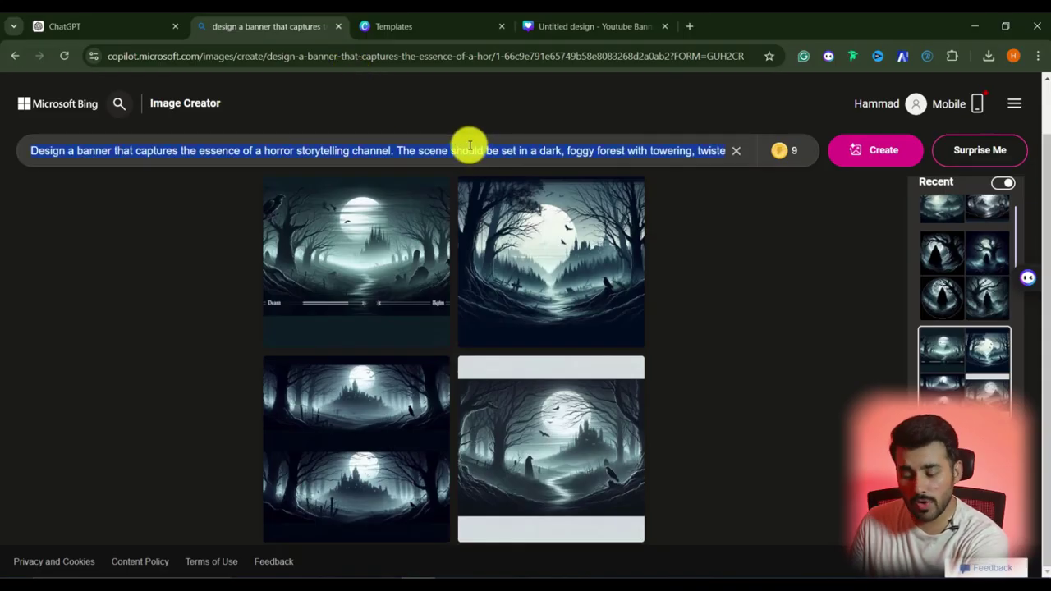
key(ctrl+v)
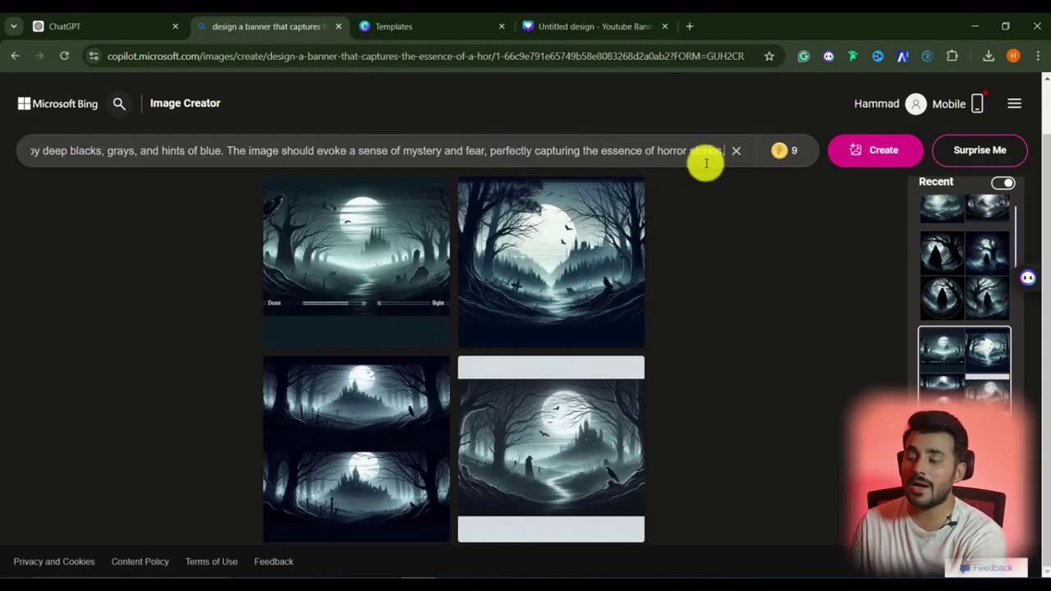
click(854, 156)
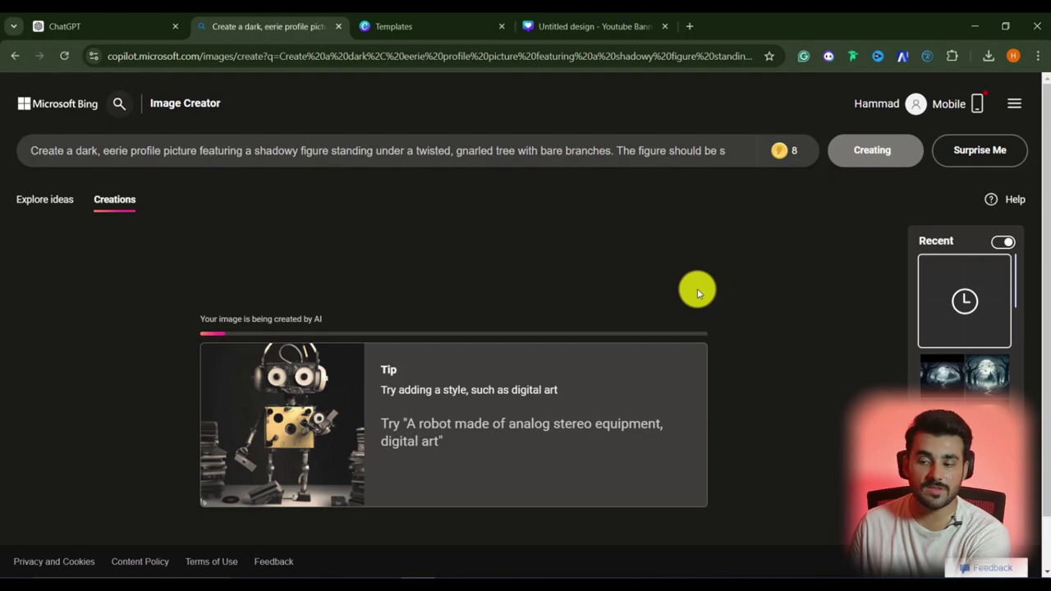
Download the generated hooded-figure profile picture
click(356, 446)
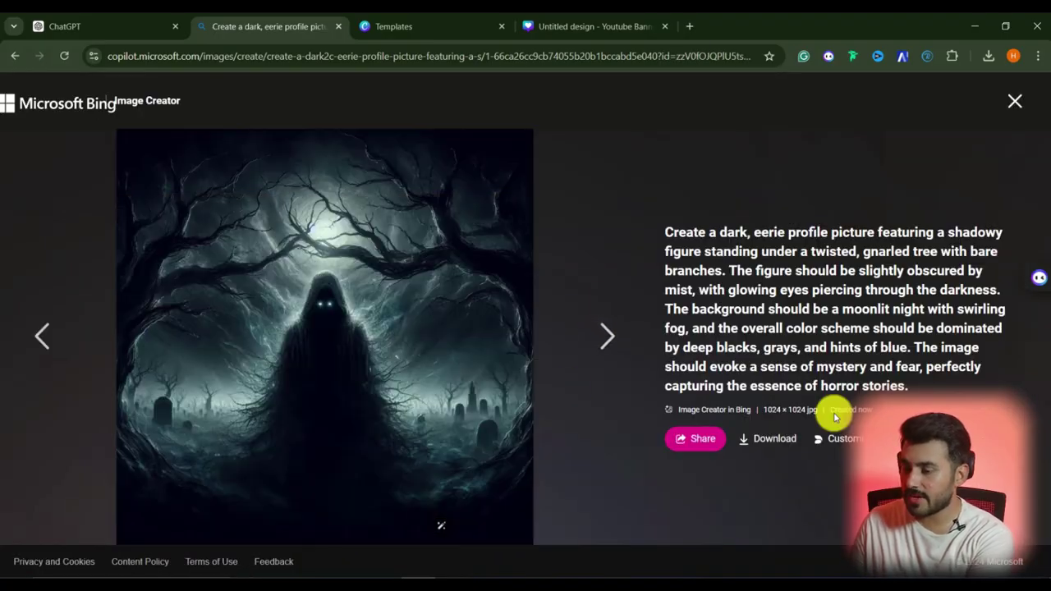
click(764, 439)
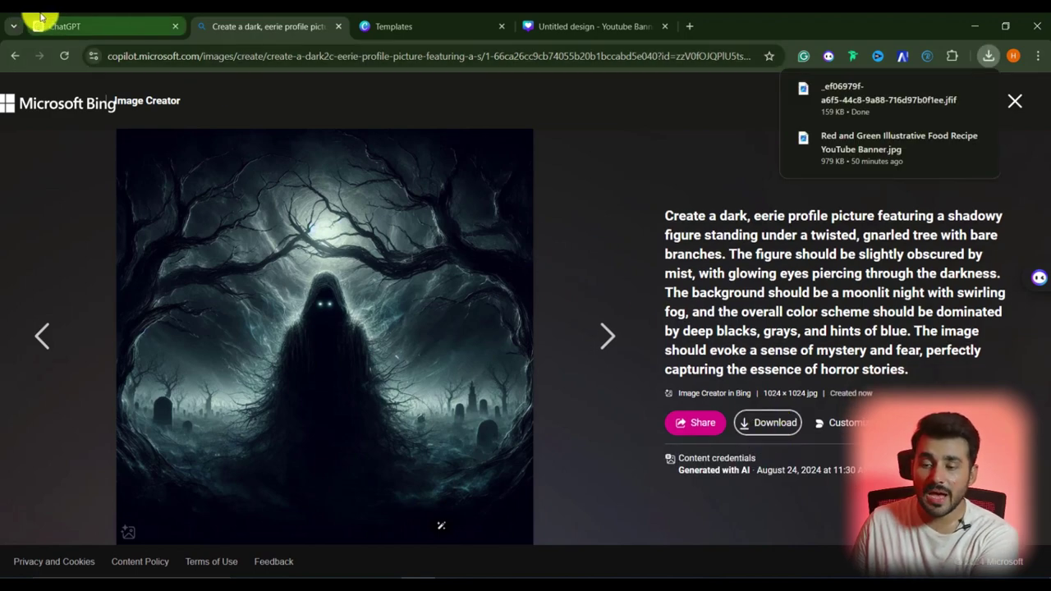
click(45, 24)
scroll(575, 362, down, 3)
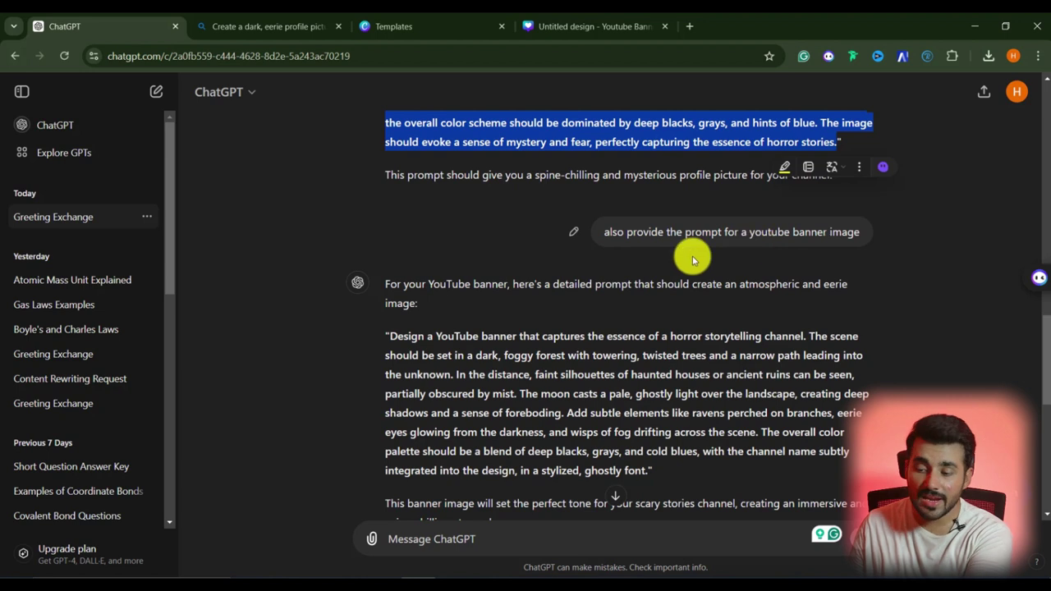
Replace the Image Creator prompt with ChatGPT's YouTube banner prompt and generate banner images
scroll(419, 317, down, 1)
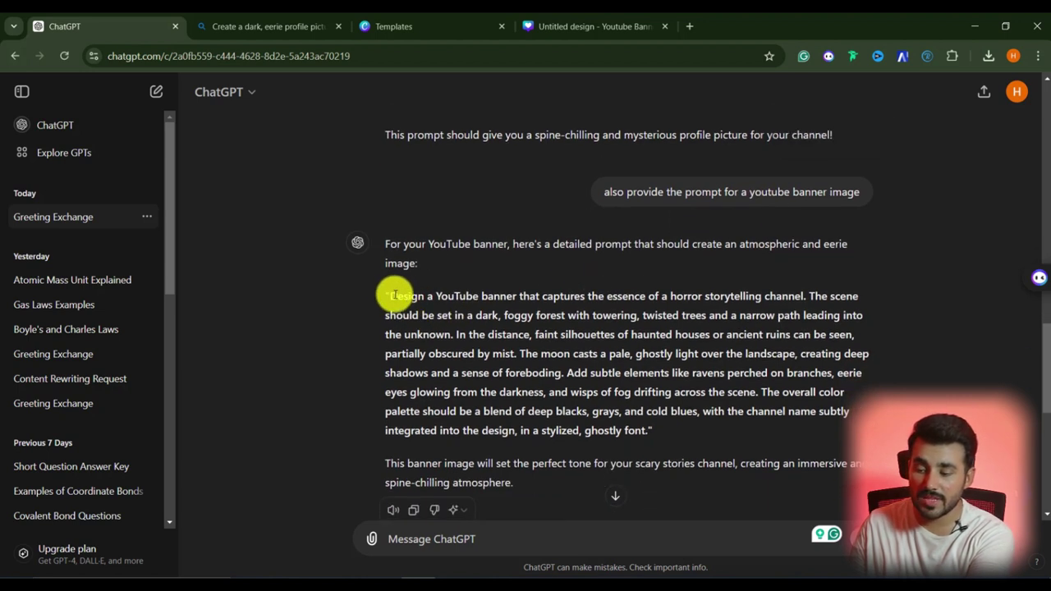
drag(391, 295, 644, 430)
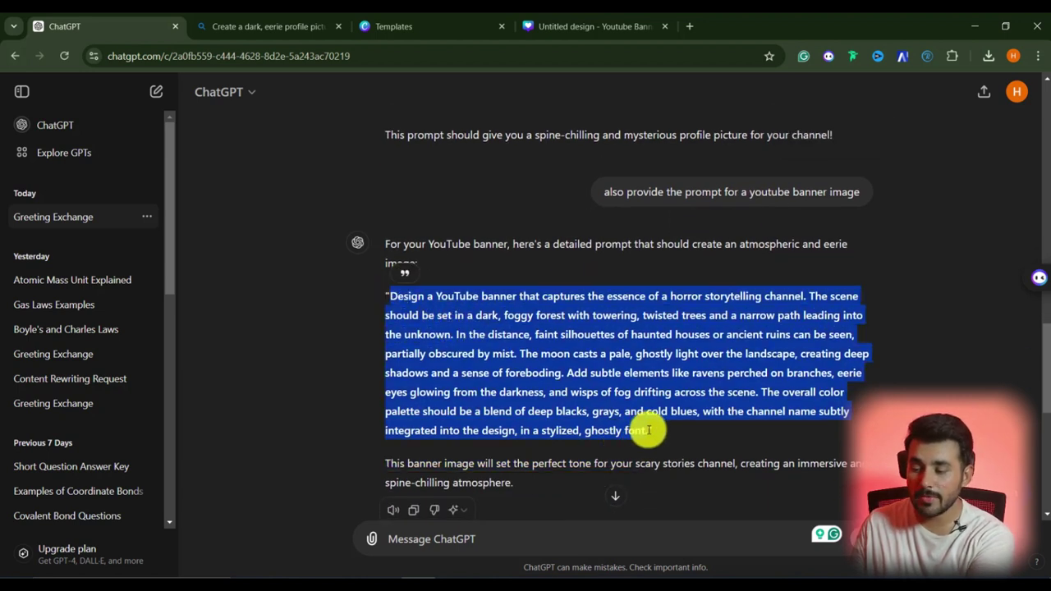
click(270, 27)
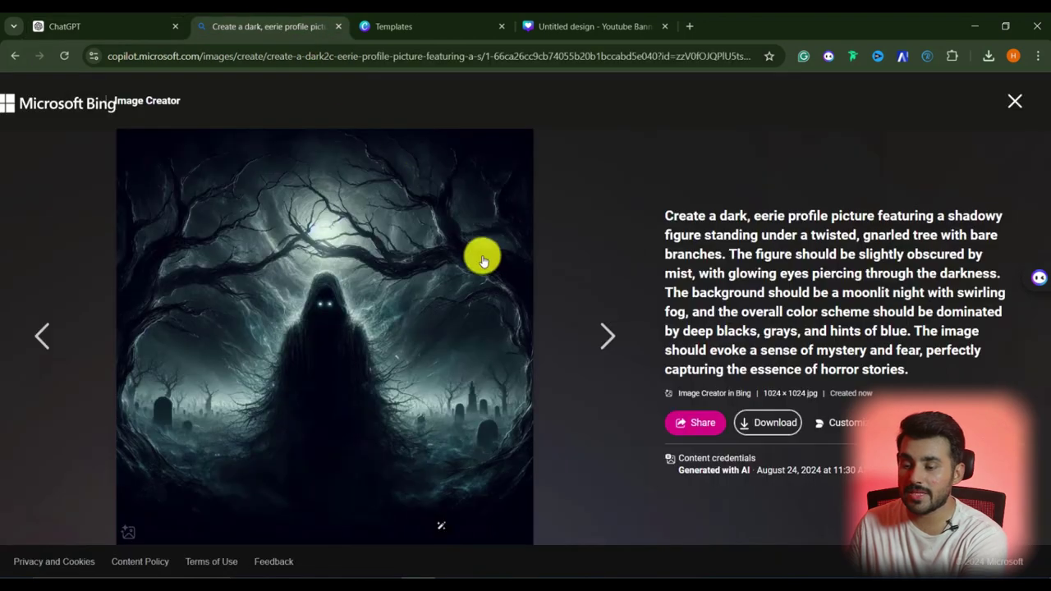
click(1016, 100)
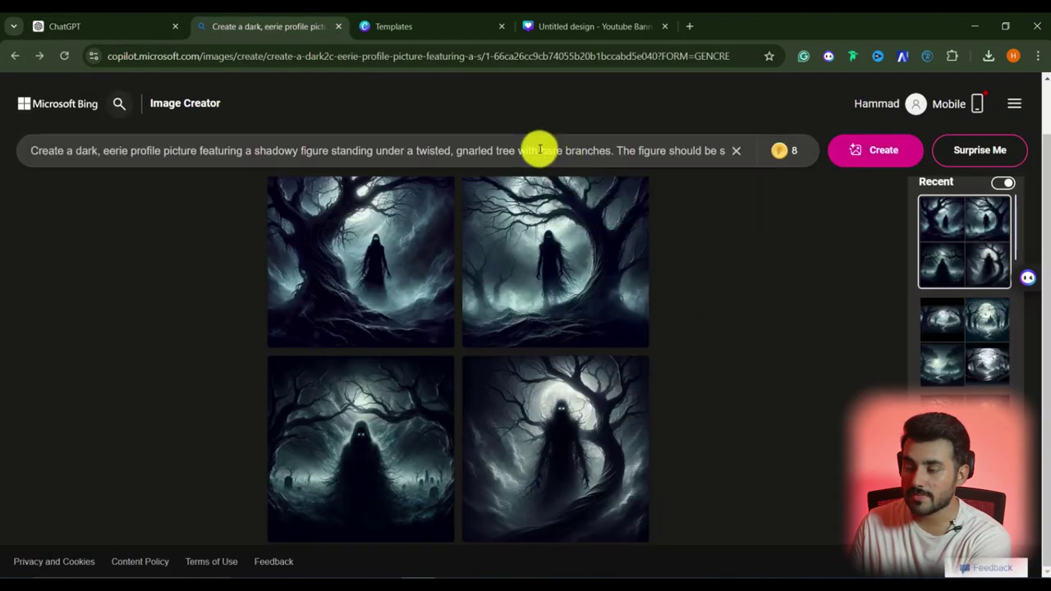
triple_click(538, 150)
key(ctrl+v)
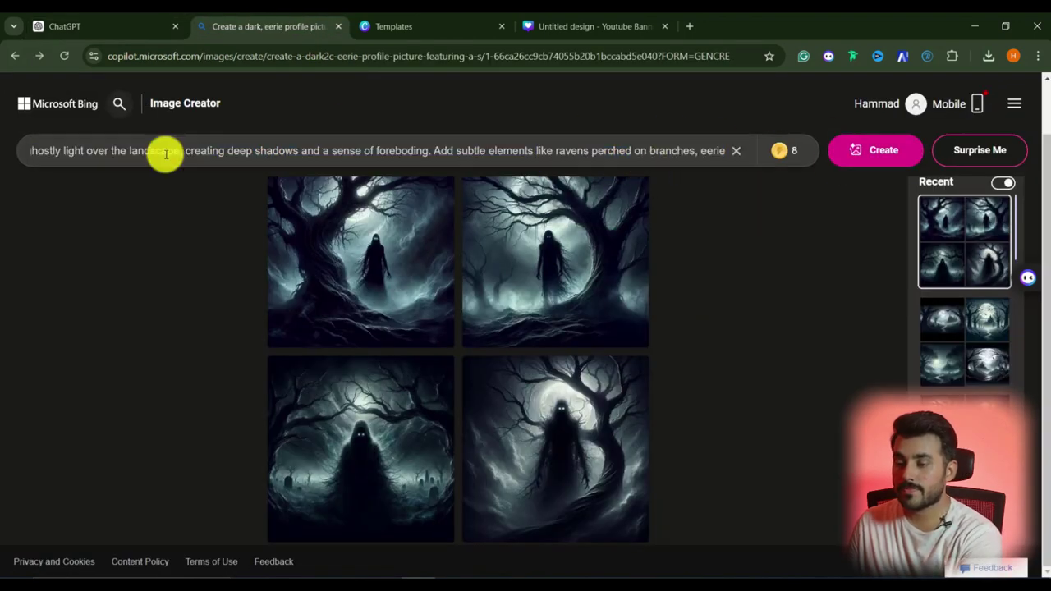
click(875, 151)
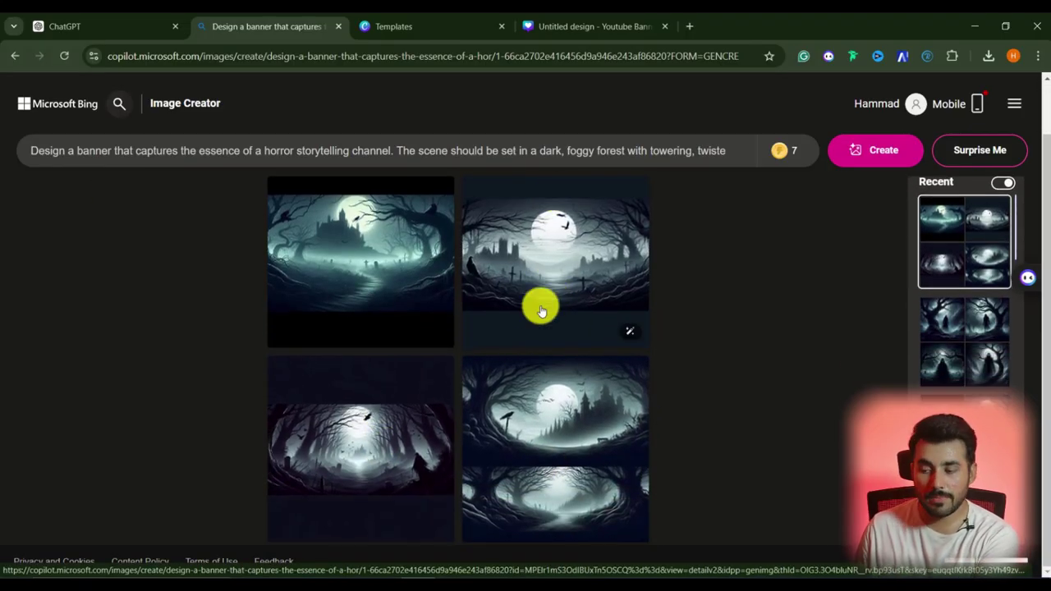
Download the moonlit graveyard banner image
click(557, 273)
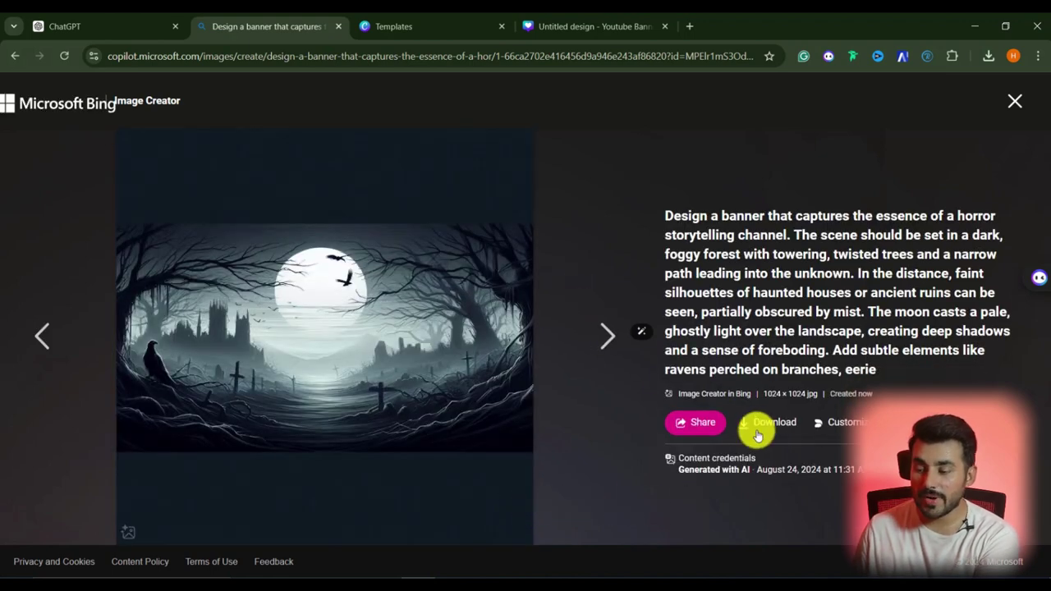
click(776, 430)
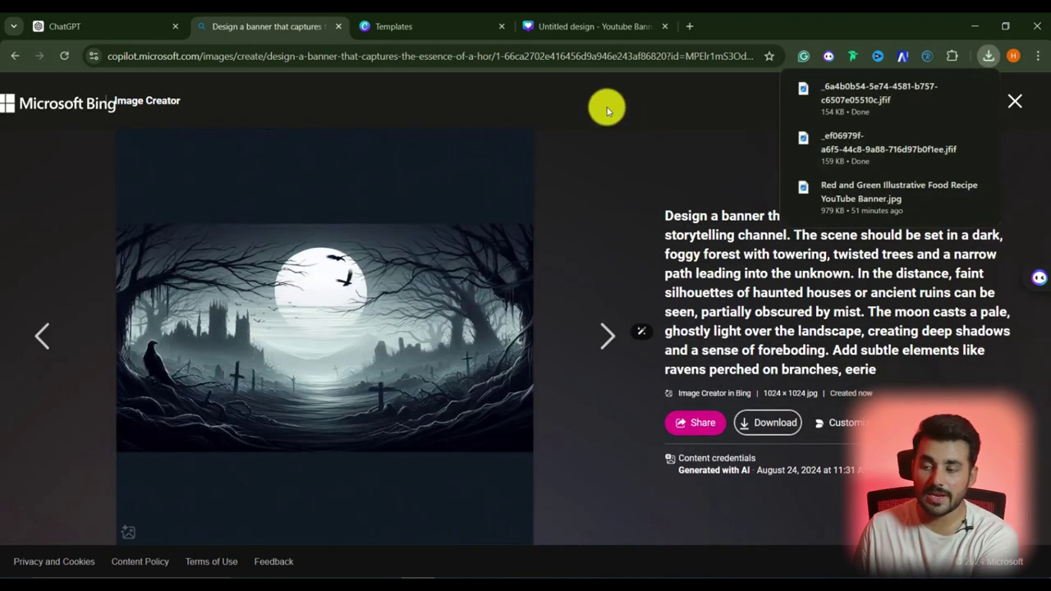
click(567, 31)
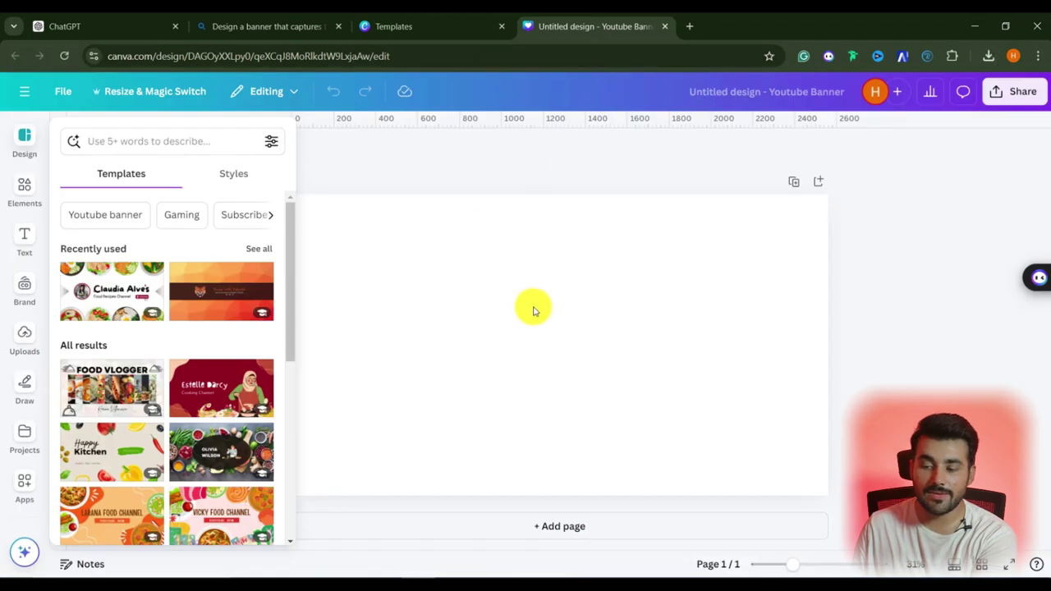
Drop the downloaded graveyard image onto the blank banner and set it as the background
click(525, 190)
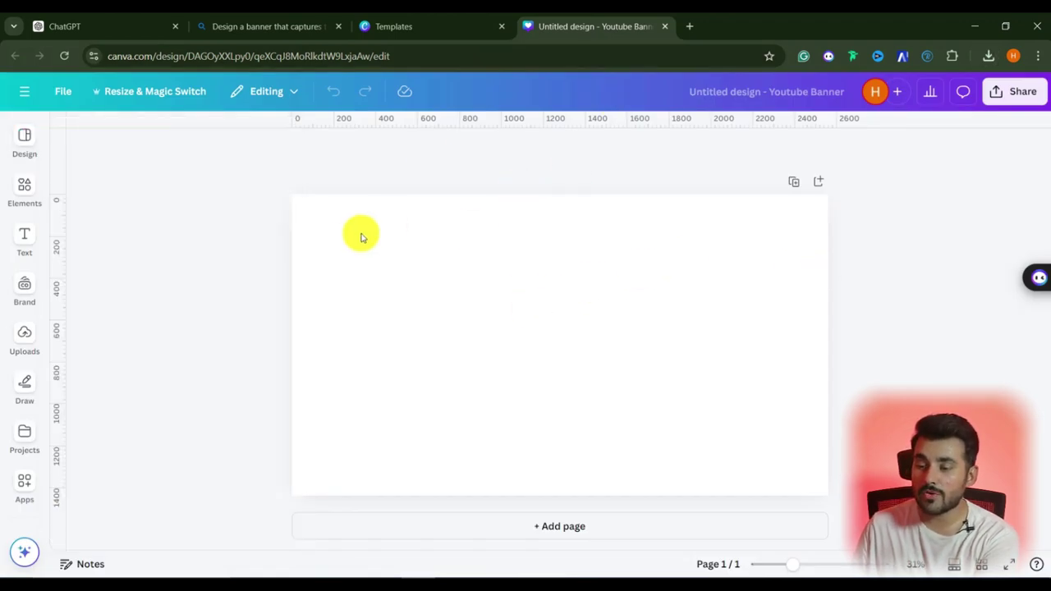
click(561, 328)
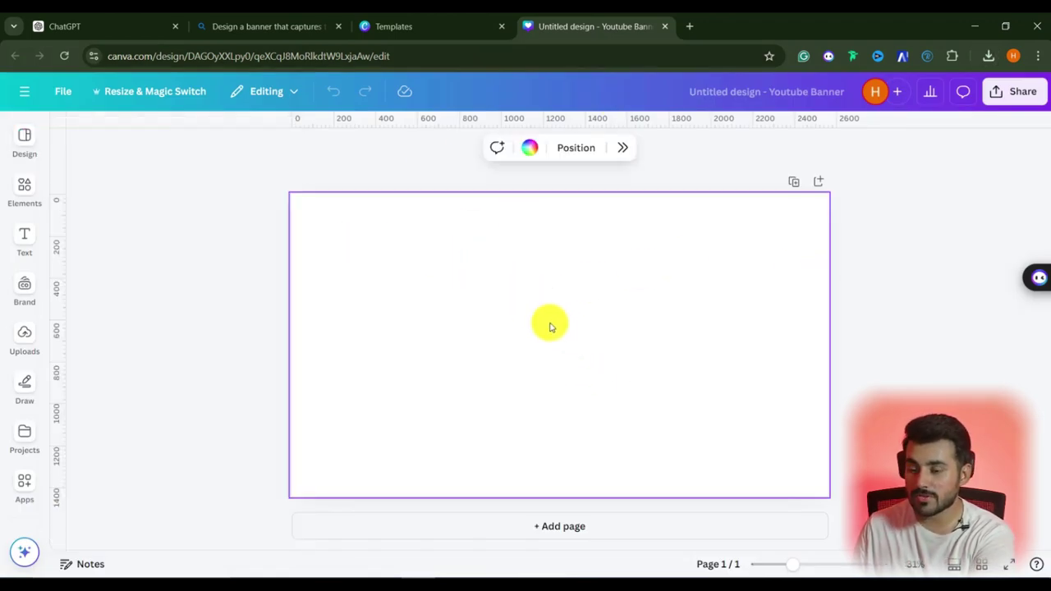
click(989, 54)
drag(873, 123, 462, 345)
drag(450, 345, 453, 343)
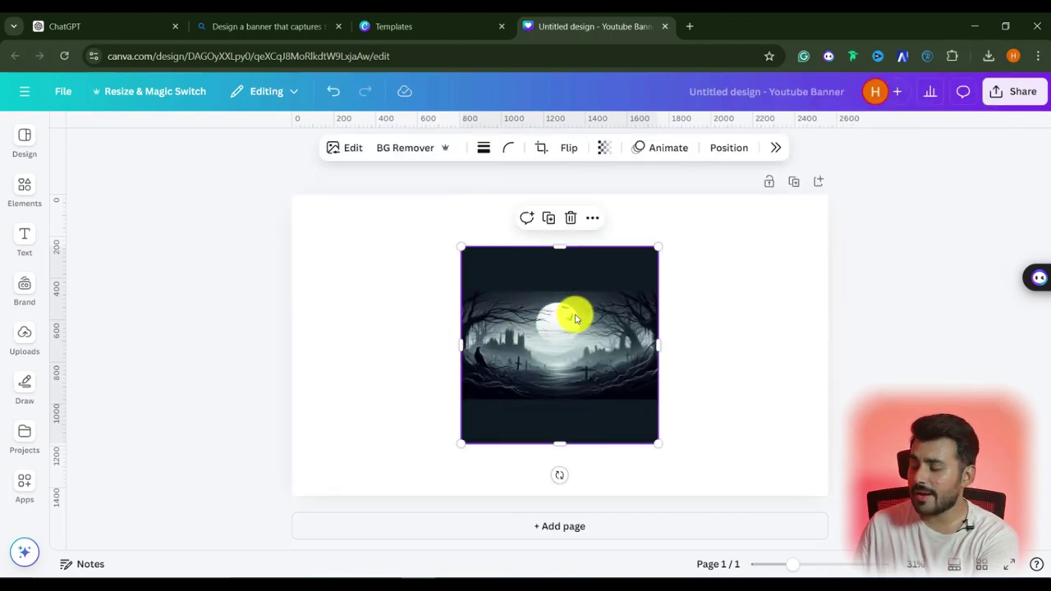
click(592, 218)
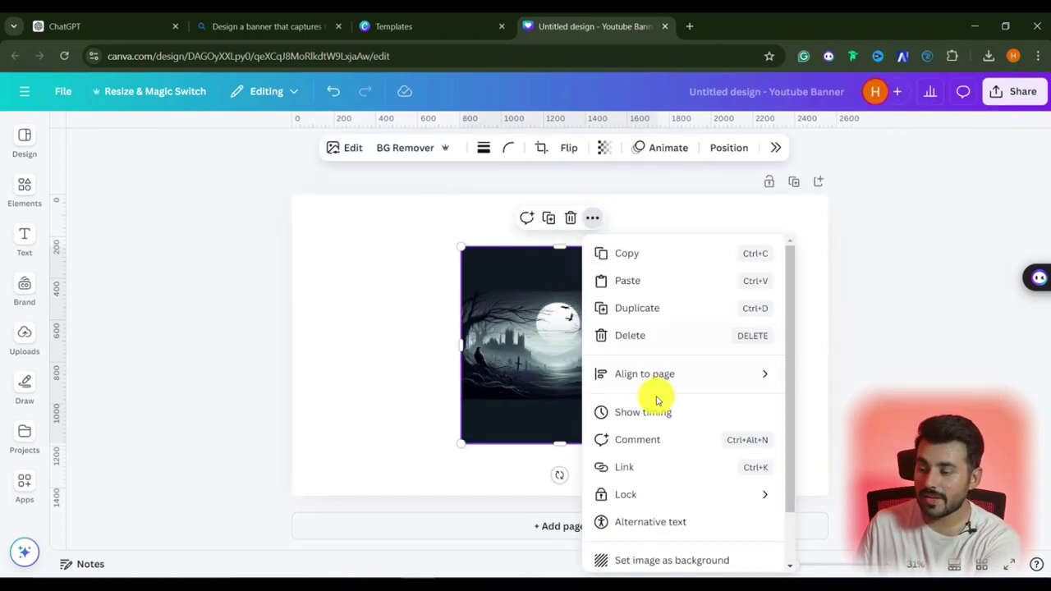
scroll(666, 428, down, 2)
click(662, 502)
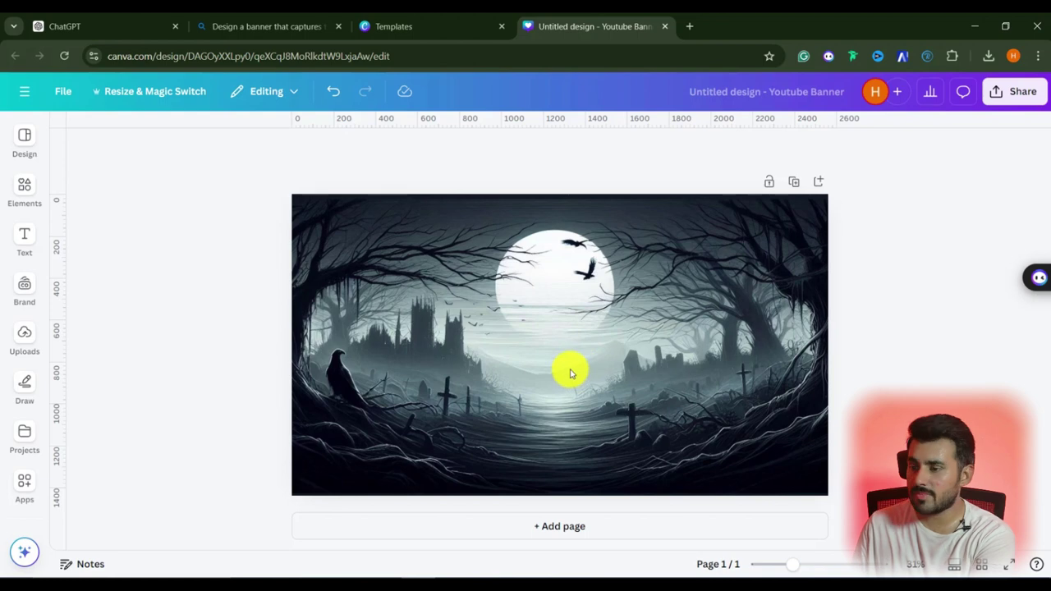
click(24, 242)
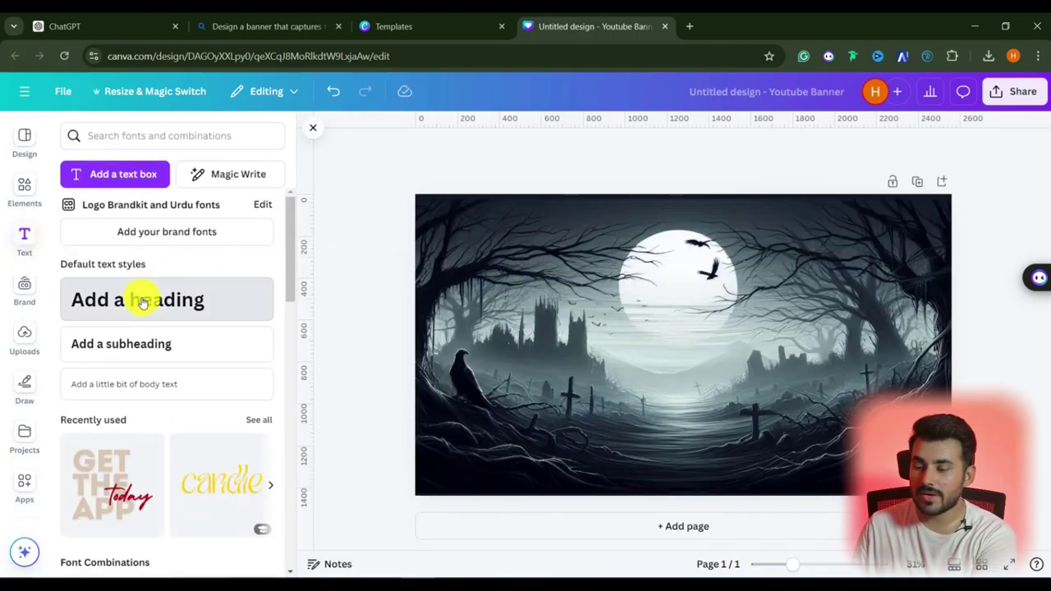
Add a centred all-caps heading 'your hours are creepi!!!!' at about size 80
click(141, 297)
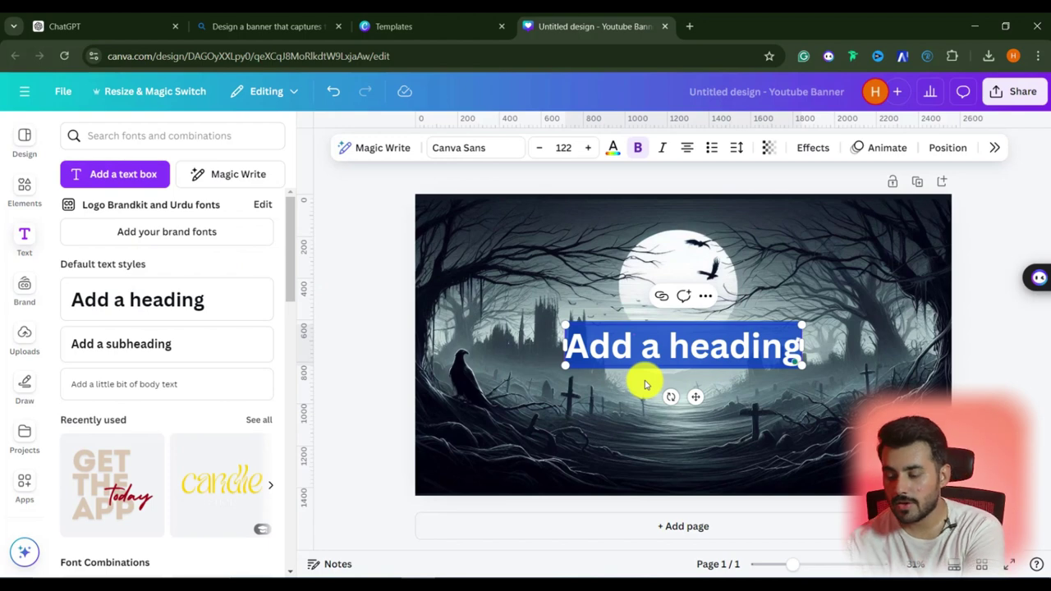
text(your hours are creep)
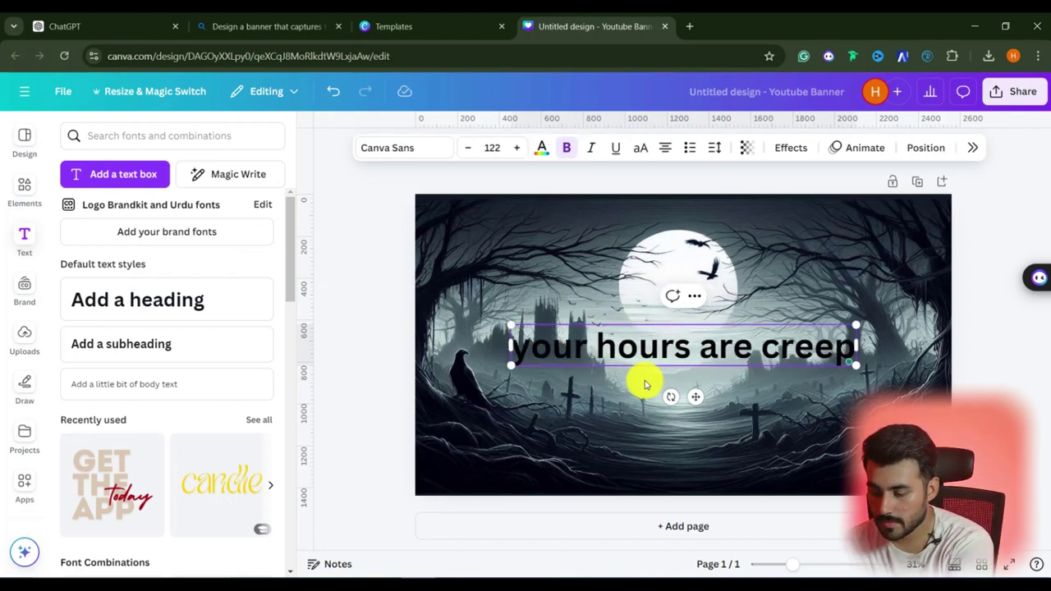
text(i!!!!)
click(641, 148)
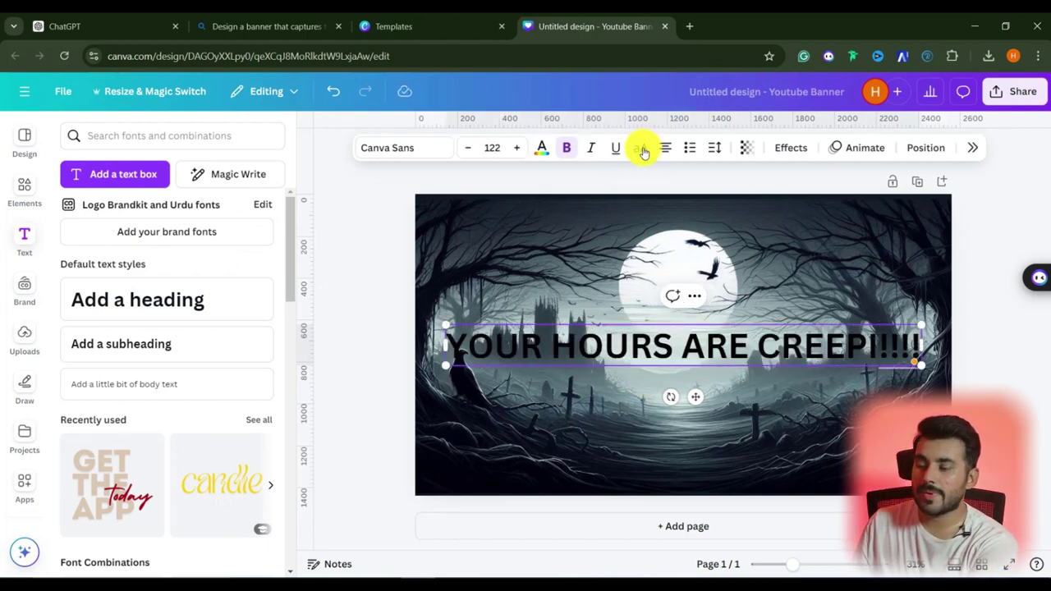
drag(921, 370, 760, 353)
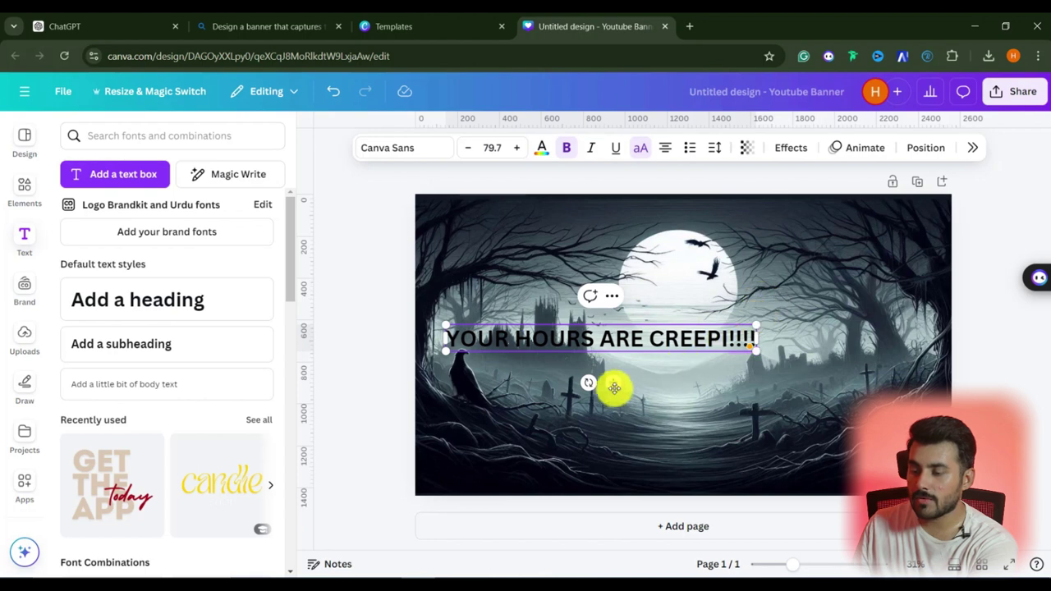
drag(613, 383, 693, 394)
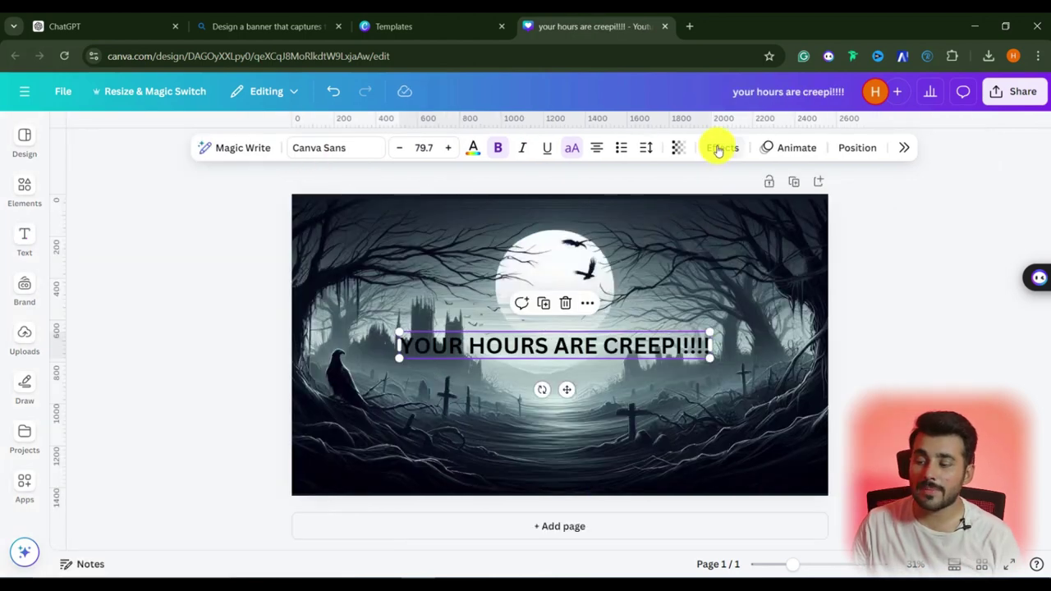
Try an Outline effect on the title, then drag it off the page to remove it
click(718, 150)
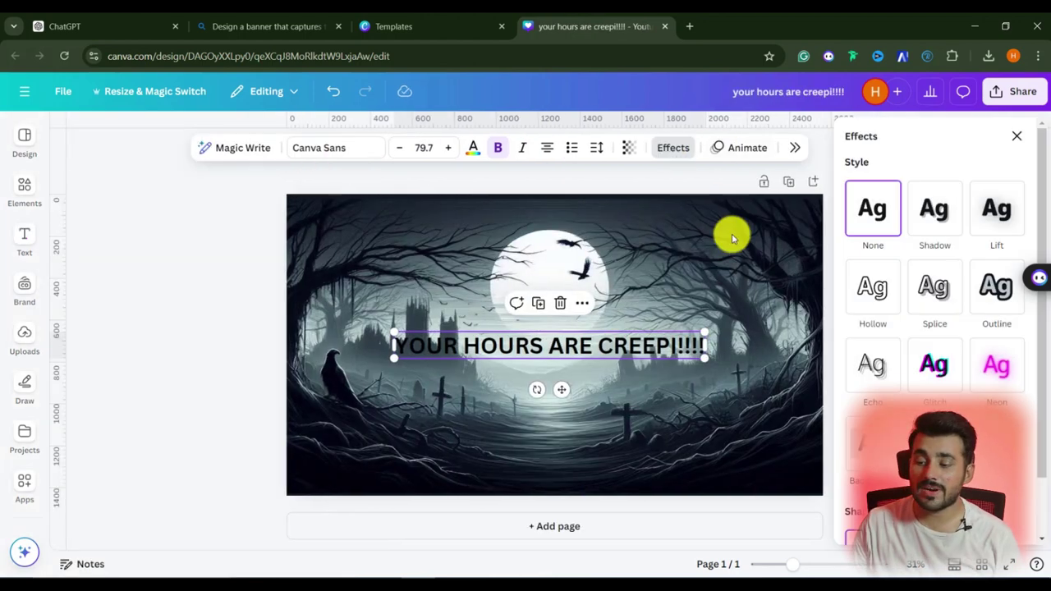
click(993, 306)
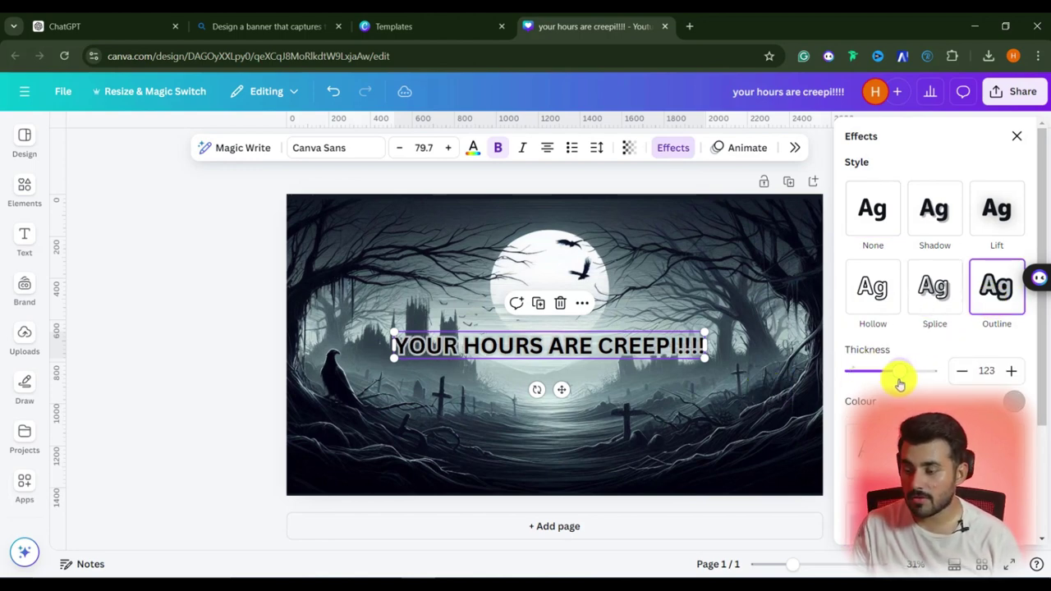
drag(1038, 339, 1040, 448)
drag(605, 348, 69, 320)
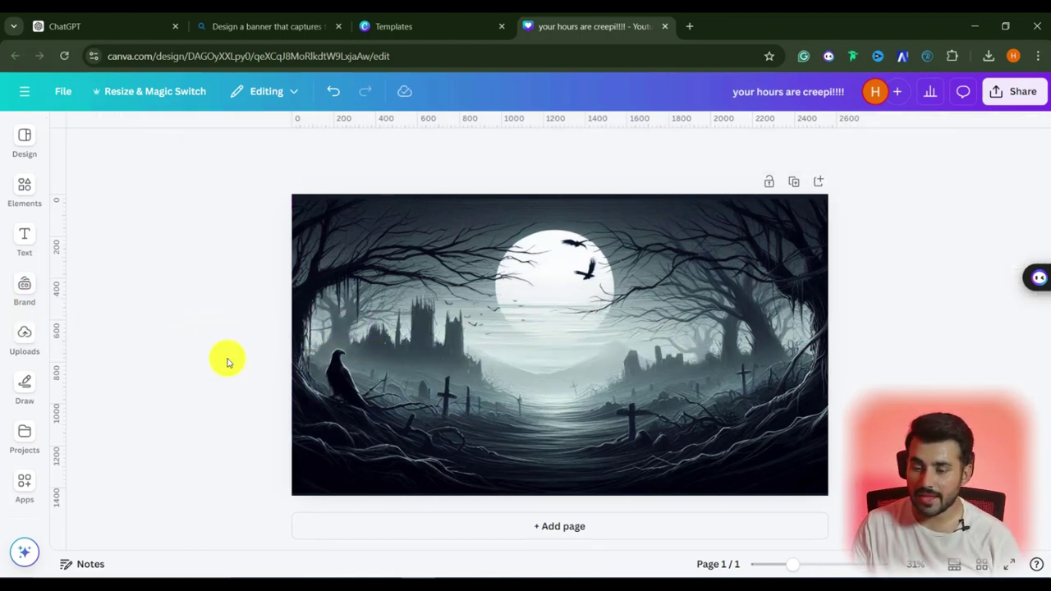
Browse Subscribe graphics in Canva's elements library without adding any
click(23, 195)
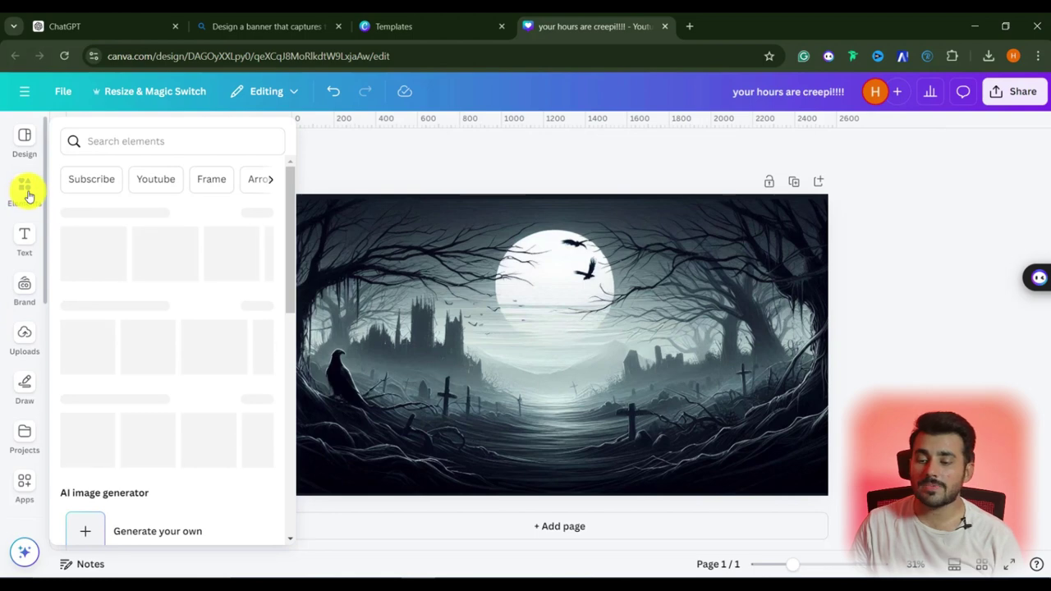
click(109, 180)
click(548, 290)
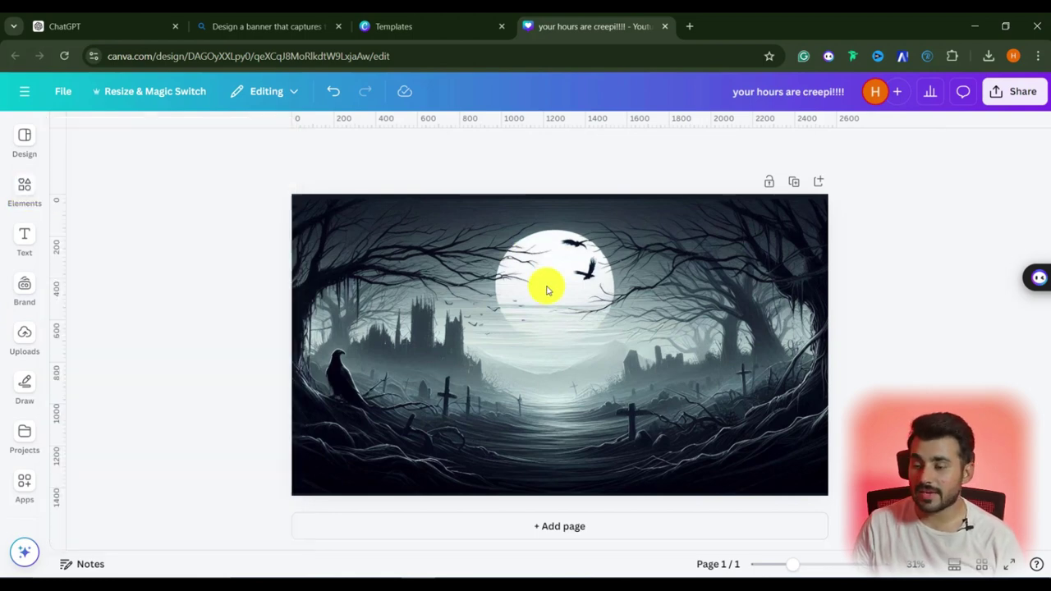
click(23, 190)
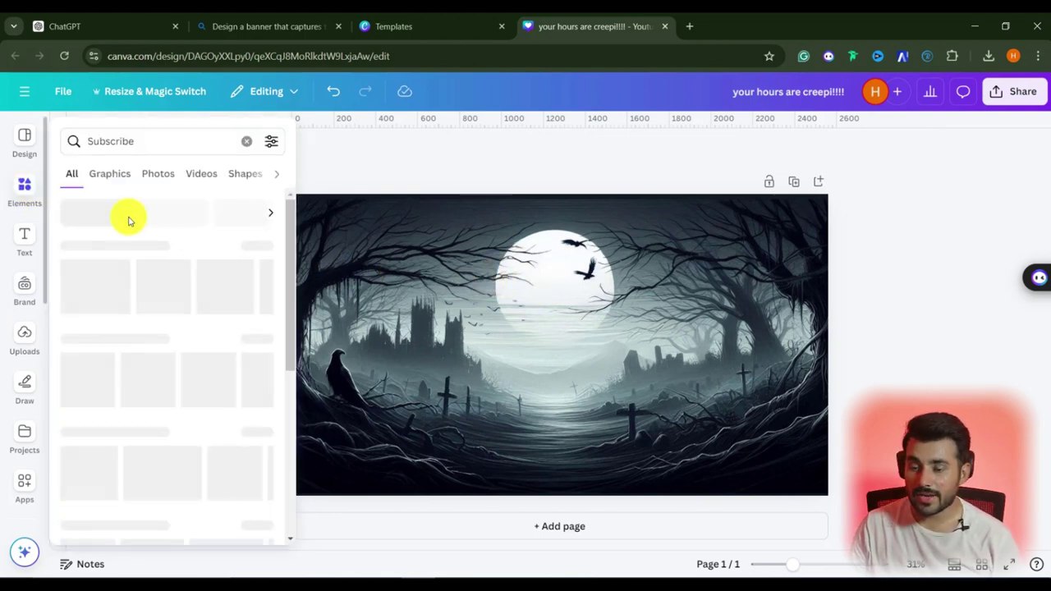
click(625, 283)
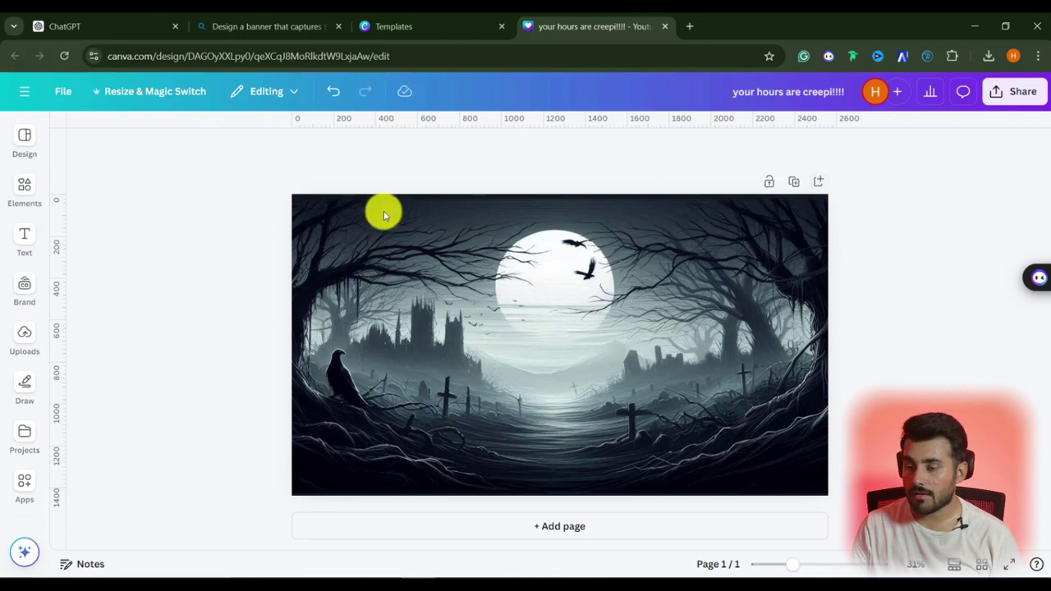
Set the banner download to JPG format at 1.5x size
click(1021, 103)
click(833, 455)
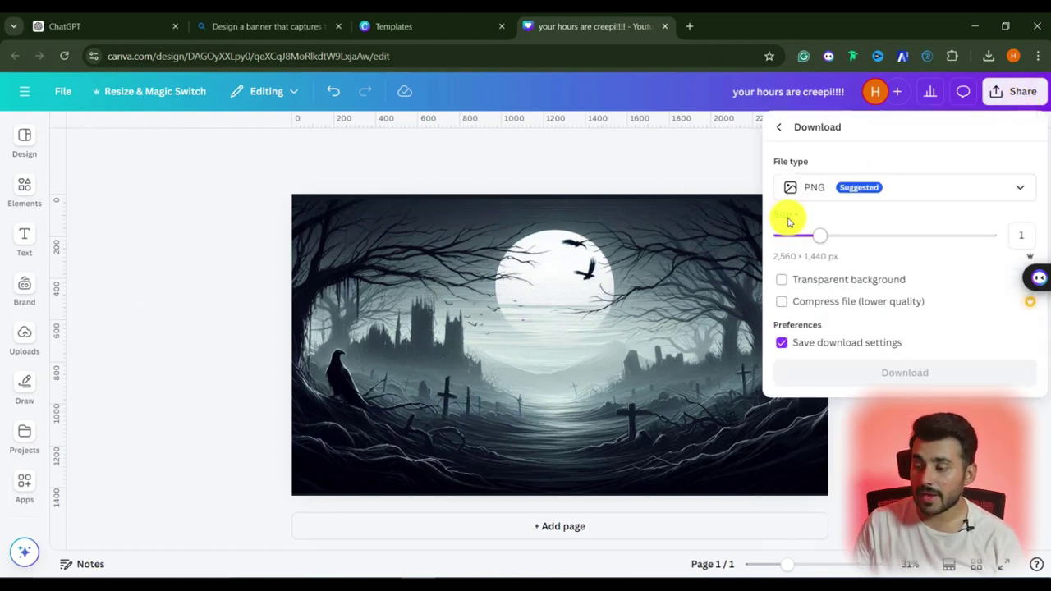
click(814, 191)
click(824, 235)
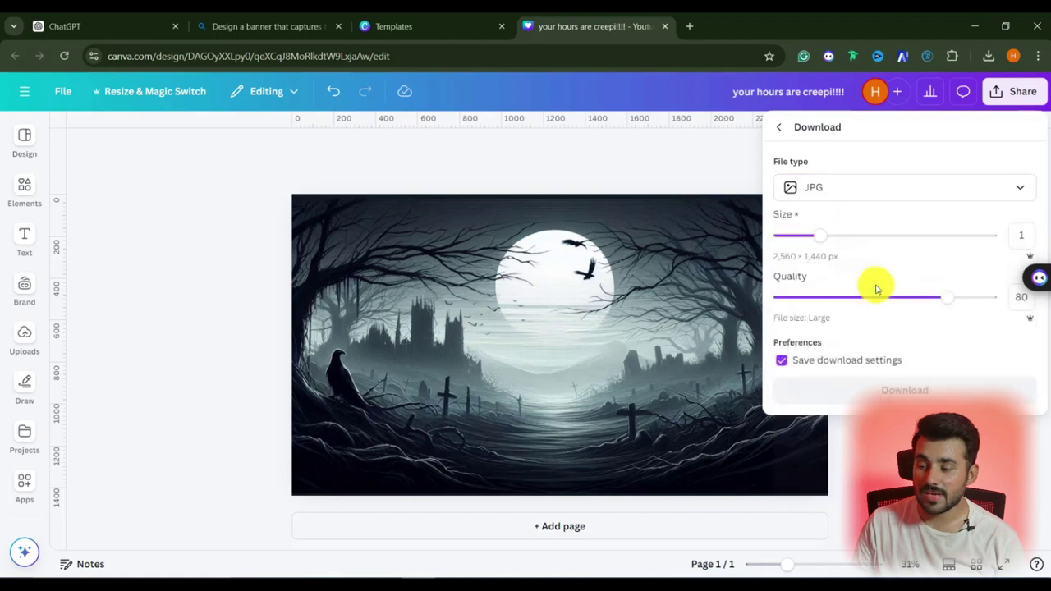
click(863, 237)
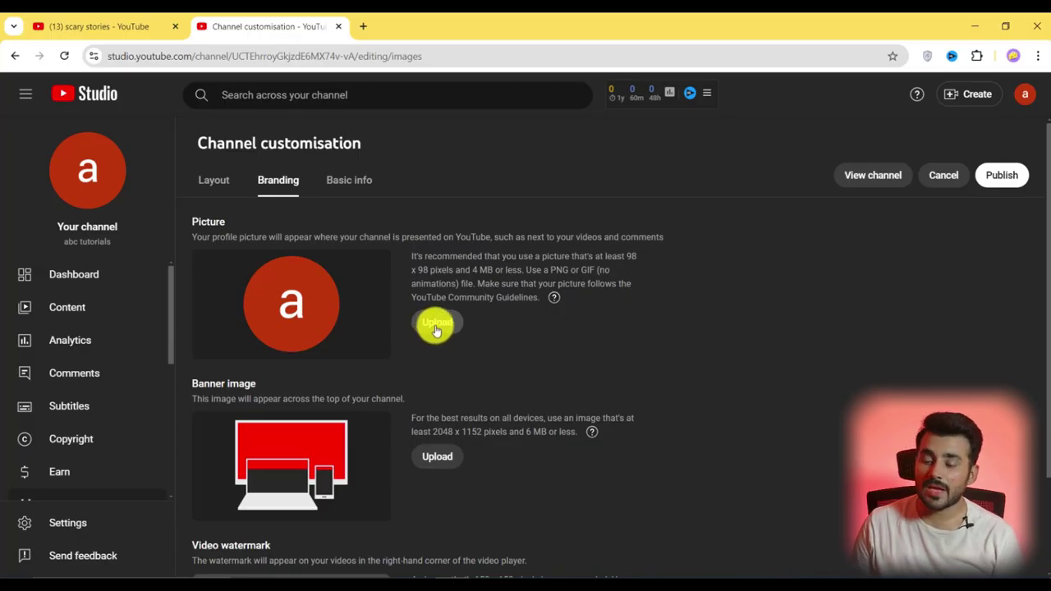
Upload the hooded-figure image from Downloads as the profile picture and confirm its crop
click(436, 325)
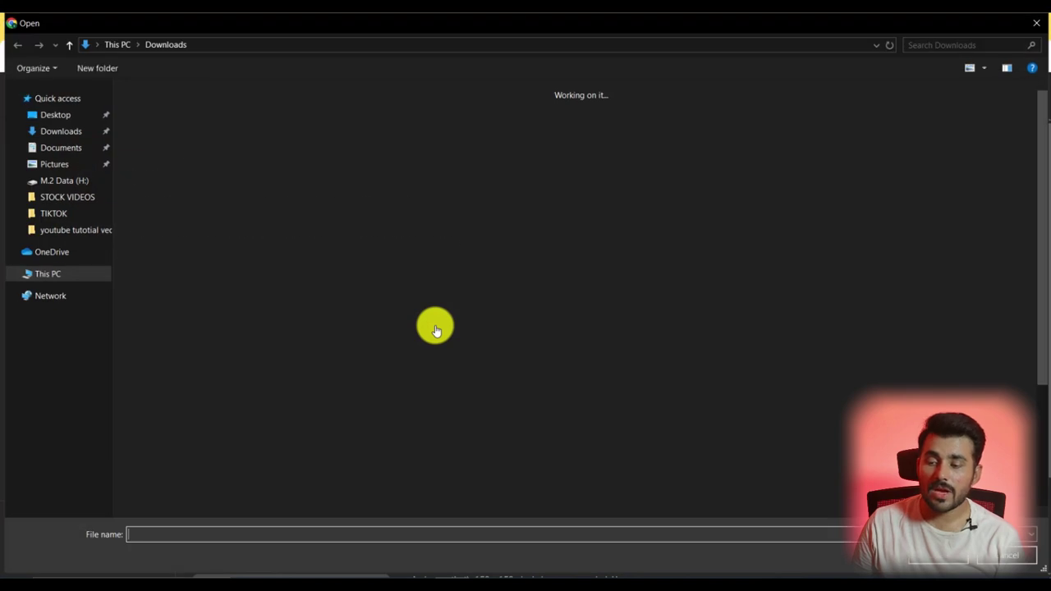
double_click(220, 153)
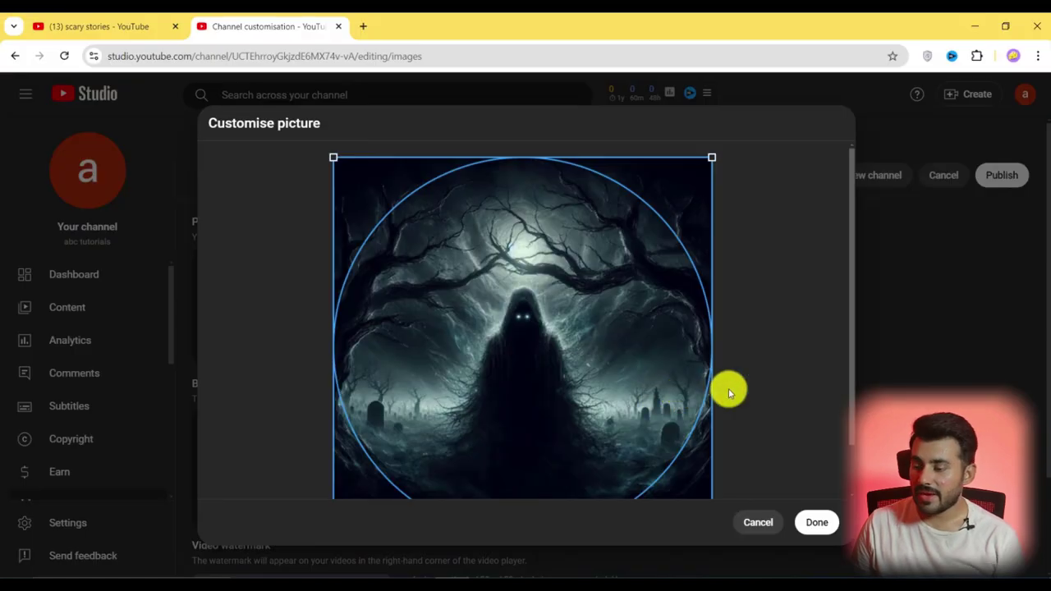
scroll(729, 388, down, 1)
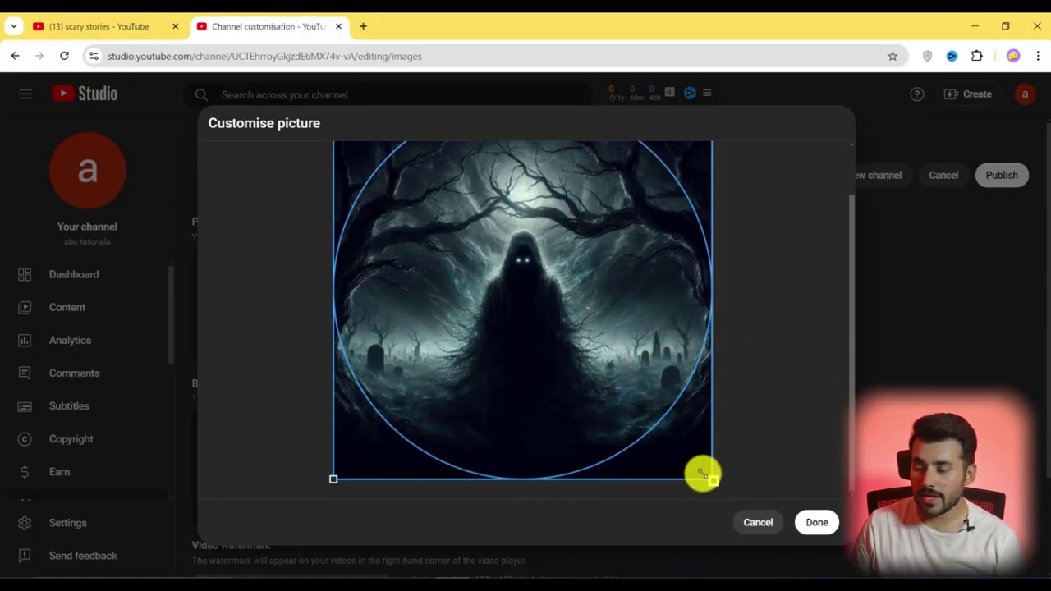
drag(702, 475, 763, 533)
click(807, 530)
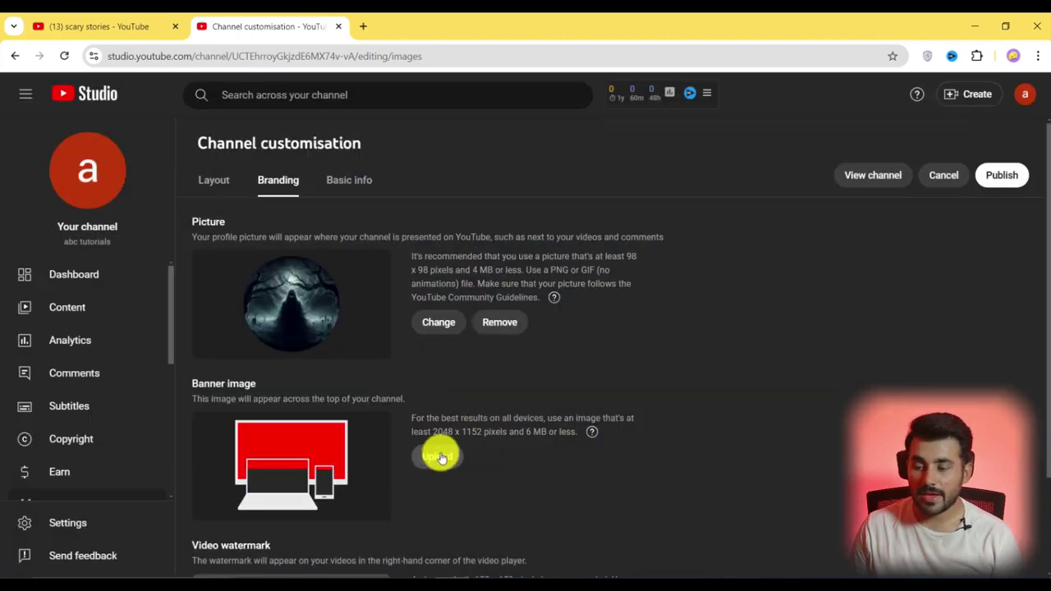
Upload the moonlit graveyard image from Downloads as the banner and adjust its crop for all devices
click(443, 458)
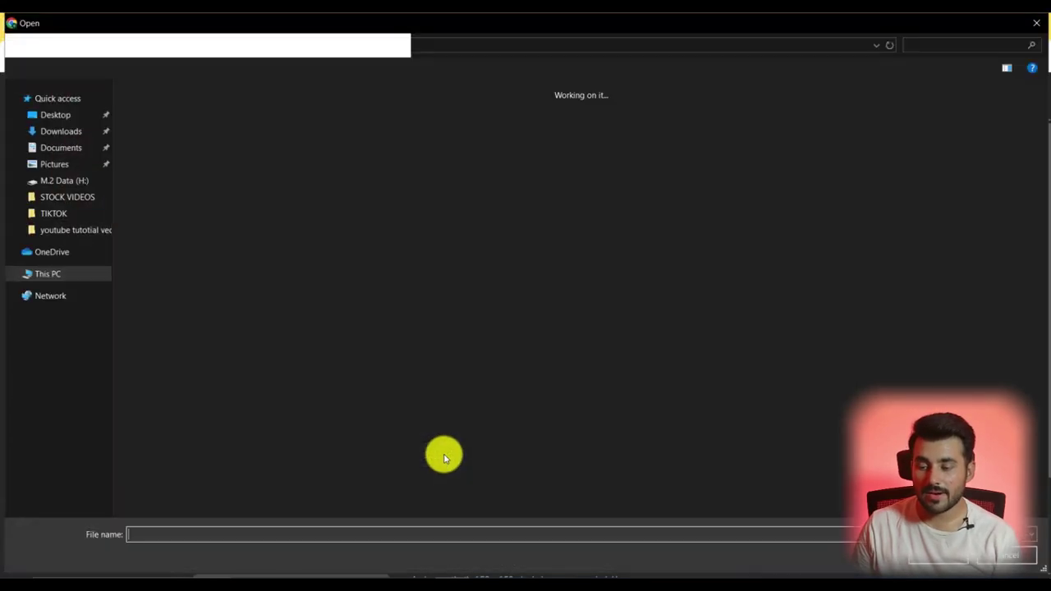
double_click(218, 199)
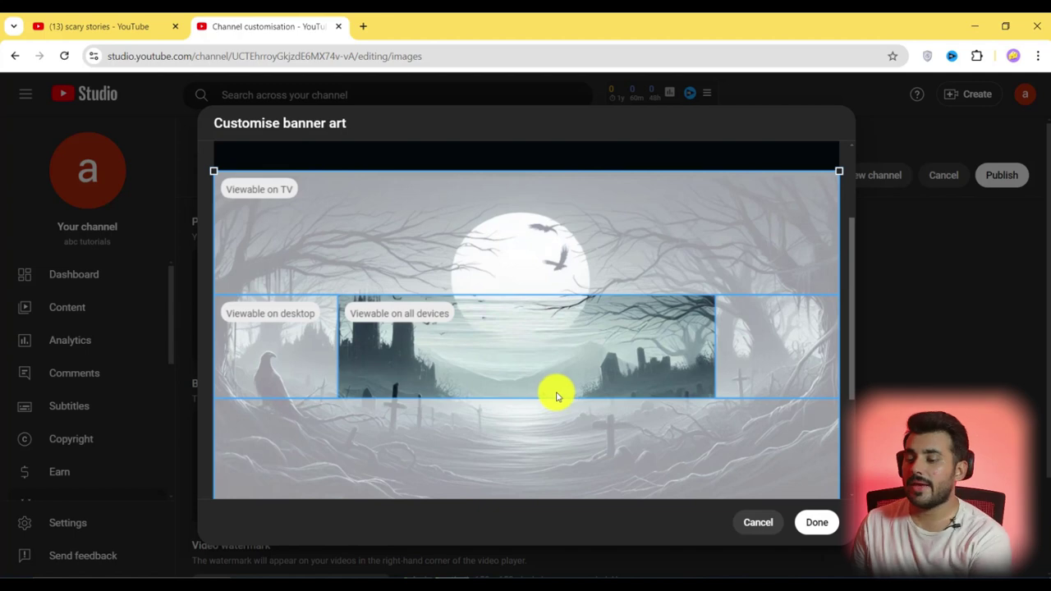
scroll(556, 386, down, 2)
drag(556, 312, 551, 314)
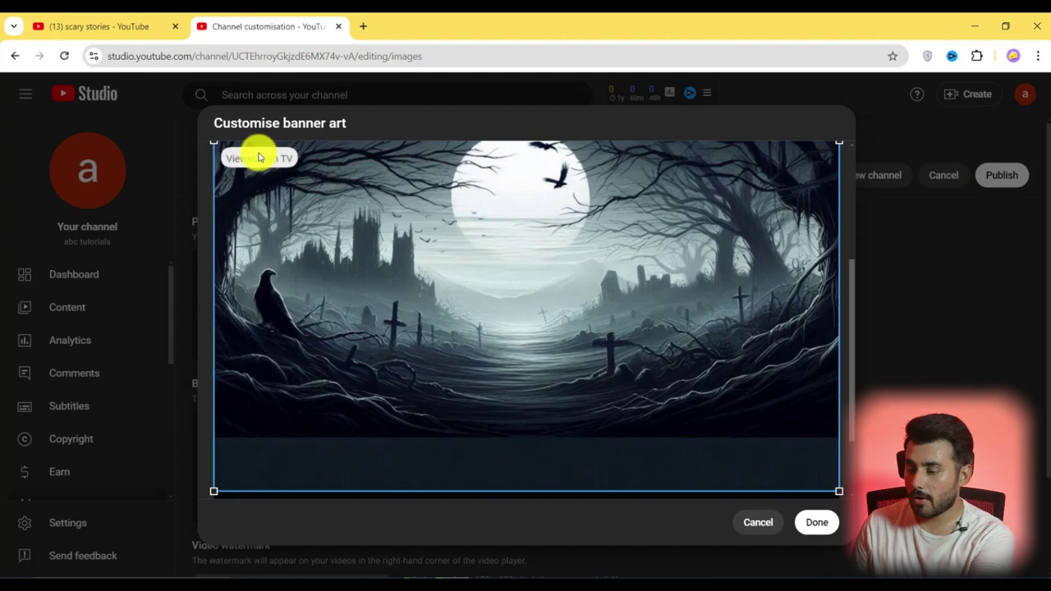
scroll(506, 311, down, 1)
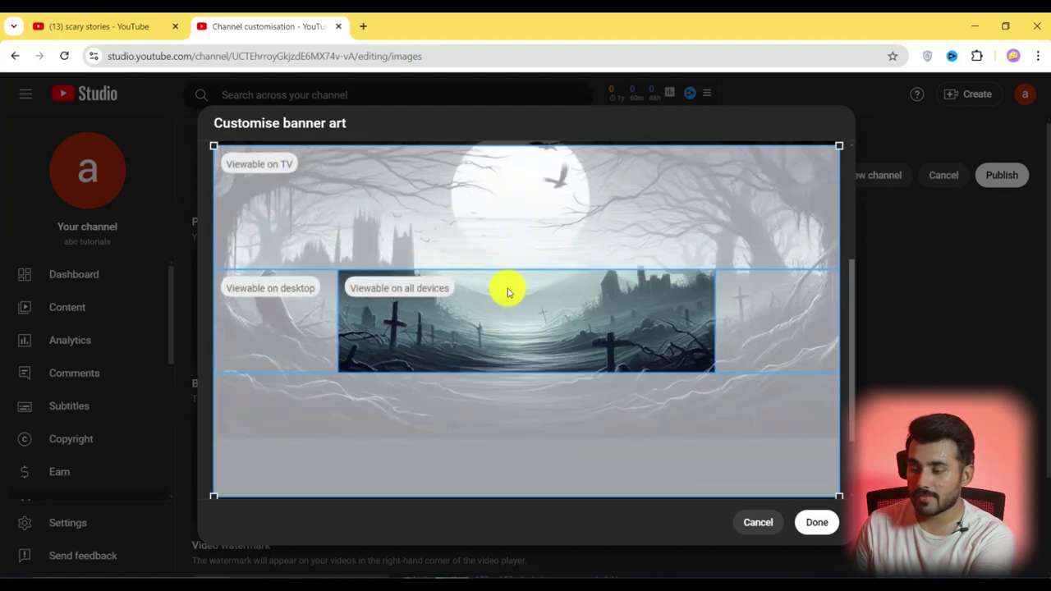
scroll(603, 446, down, 1)
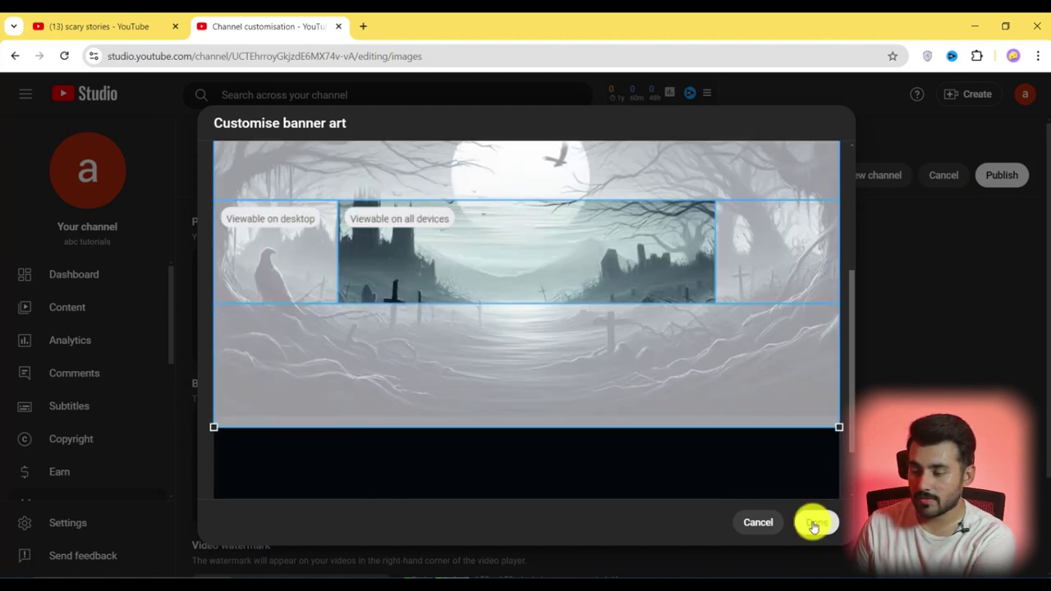
click(809, 522)
scroll(403, 460, down, 2)
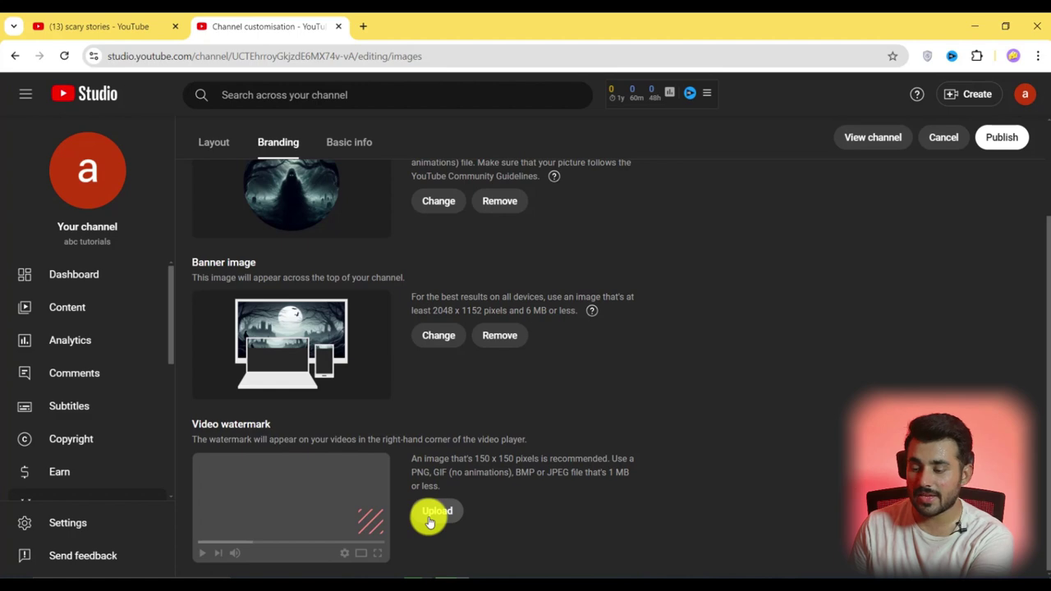
Upload the YouTube play-logo as the video watermark, shown for the entire video
click(429, 516)
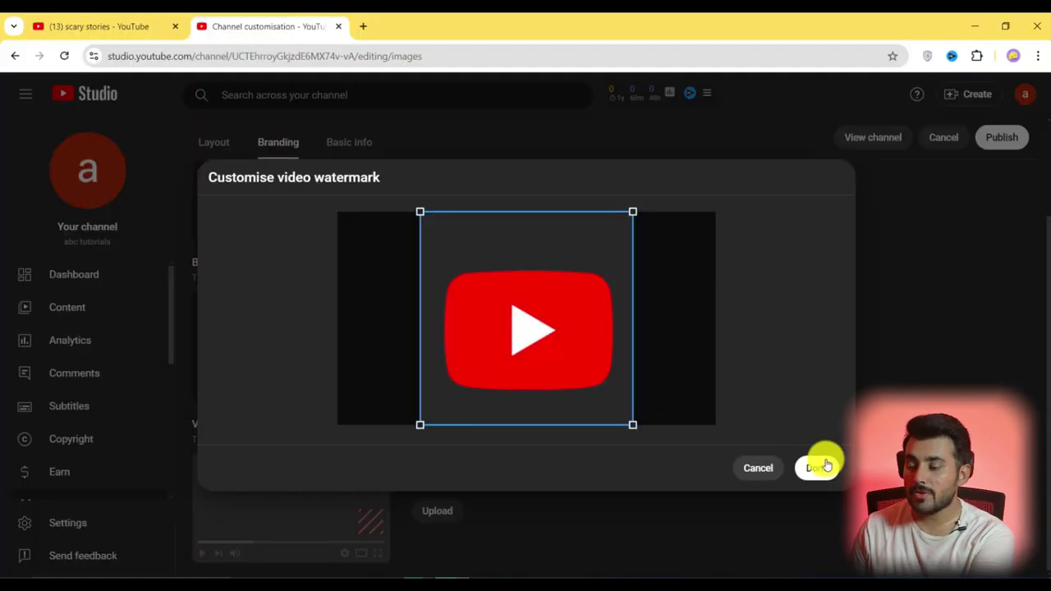
click(817, 469)
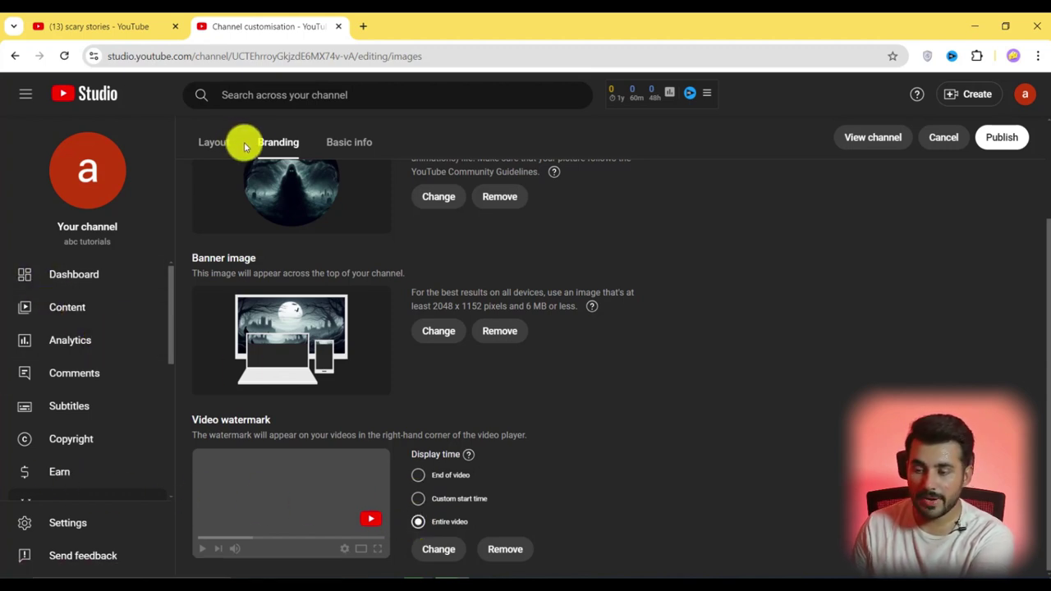
Open the channel Layout page and check the For you section's options without changing them
scroll(393, 316, up, 1)
scroll(328, 247, up, 3)
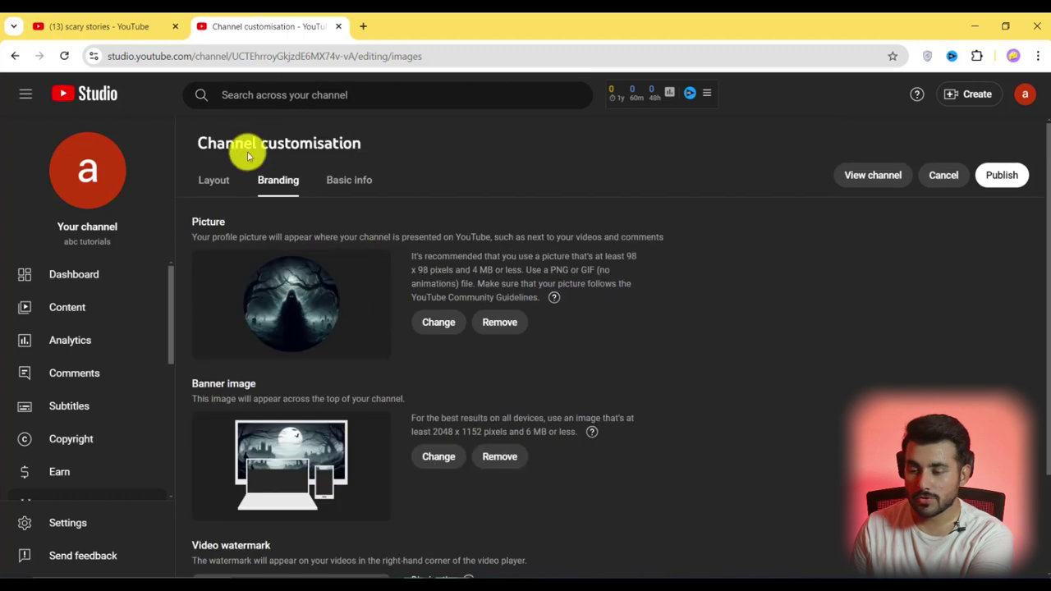
click(215, 176)
scroll(624, 304, down, 1)
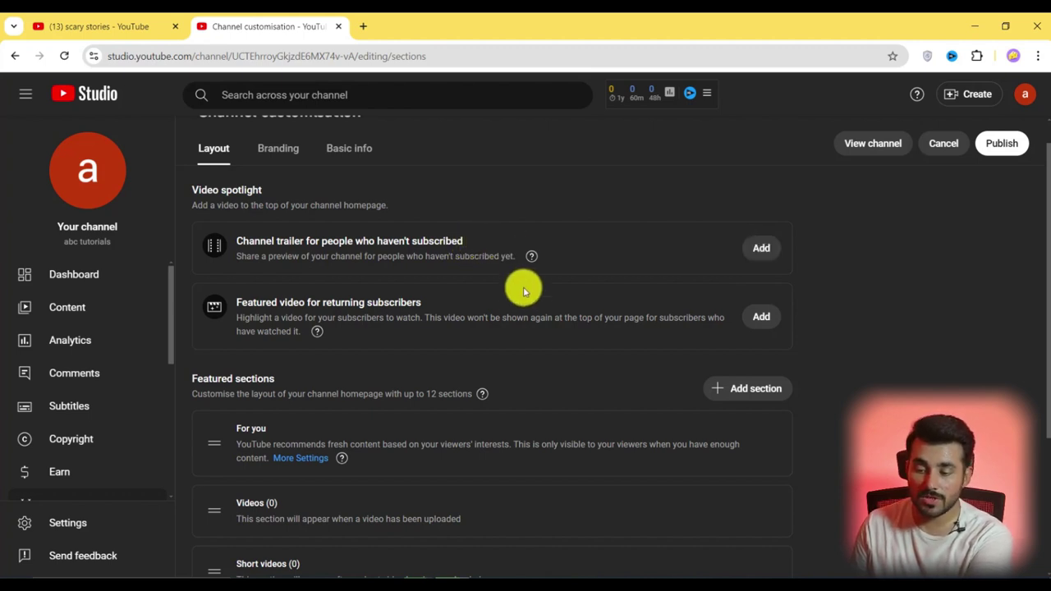
scroll(734, 334, down, 3)
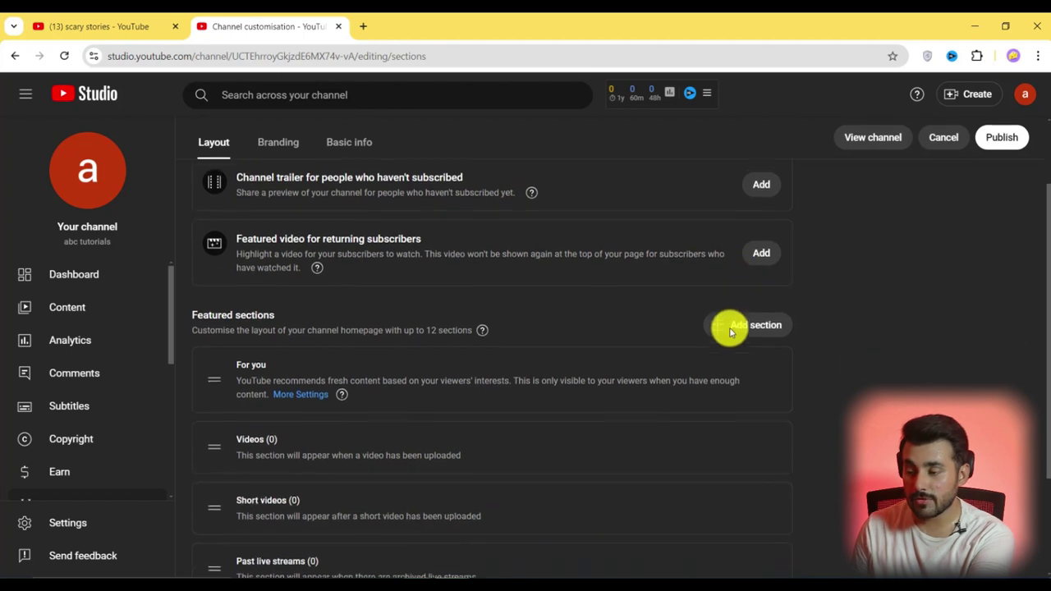
scroll(317, 275, down, 1)
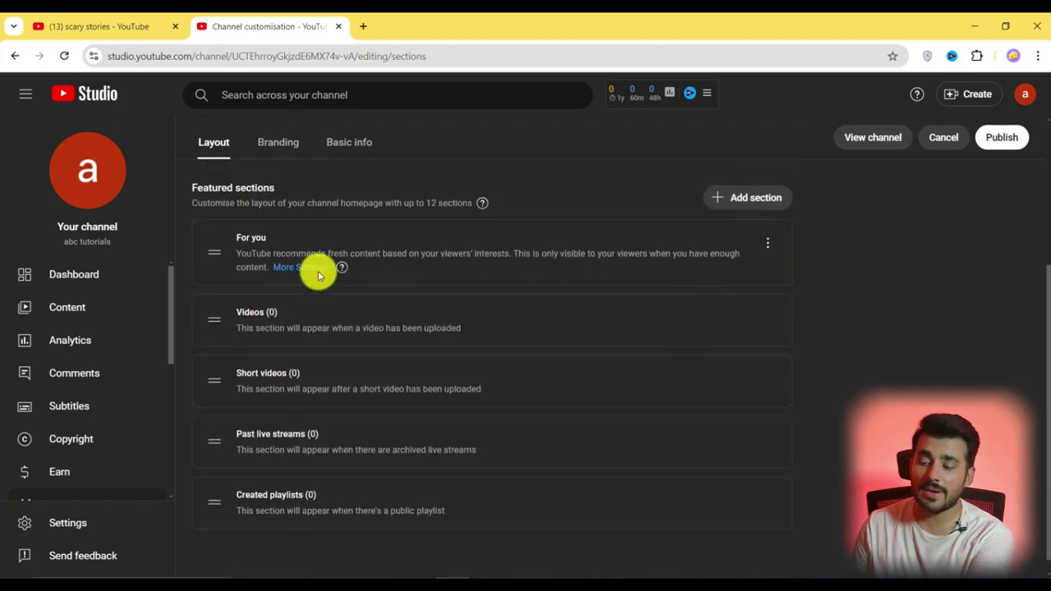
scroll(356, 361, down, 1)
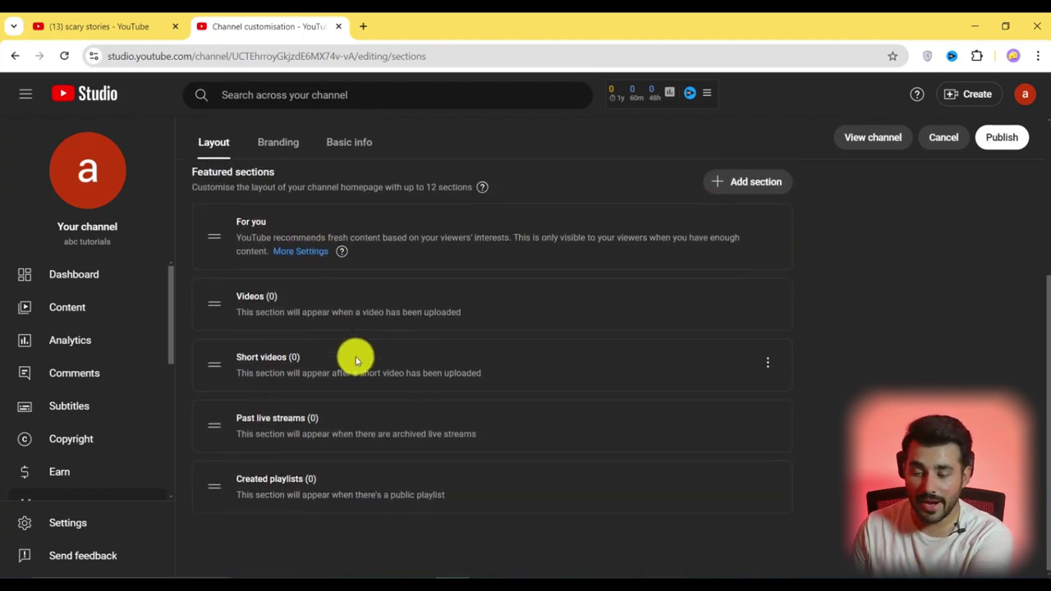
click(768, 226)
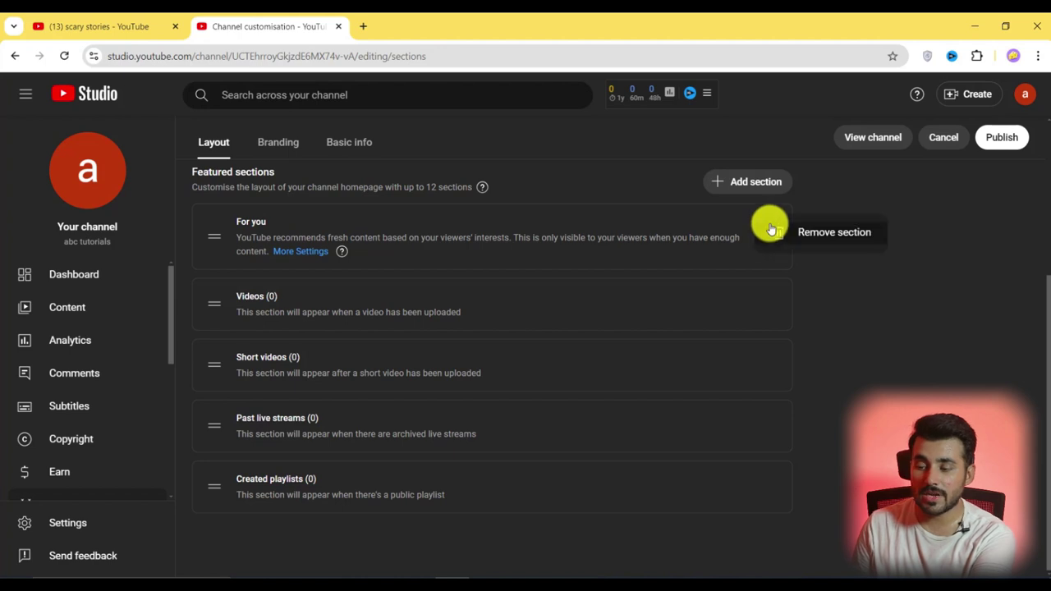
click(835, 277)
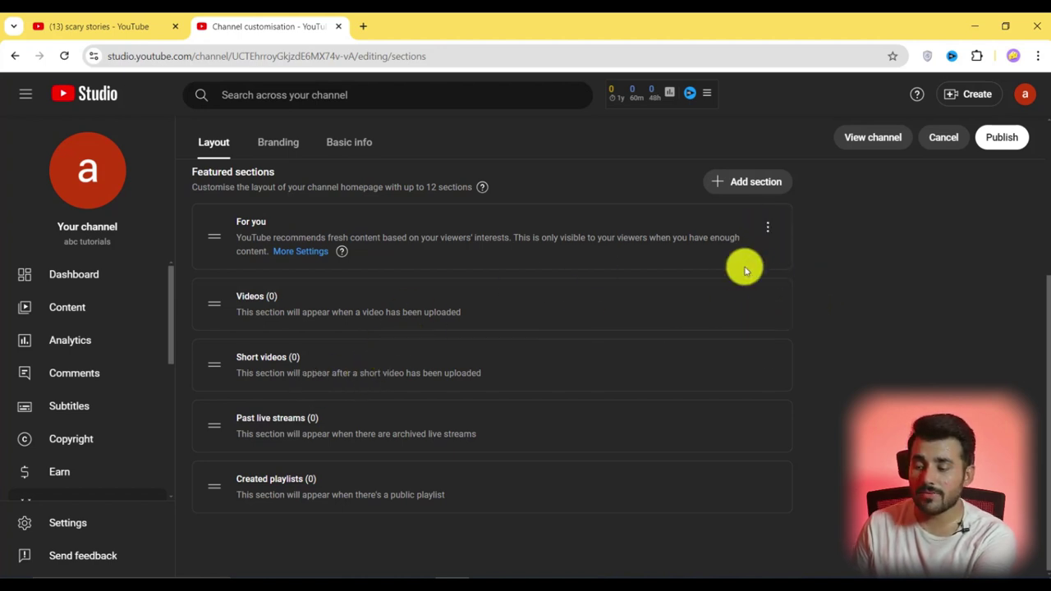
Close the Add section list without adding a section, and publish the layout
click(761, 183)
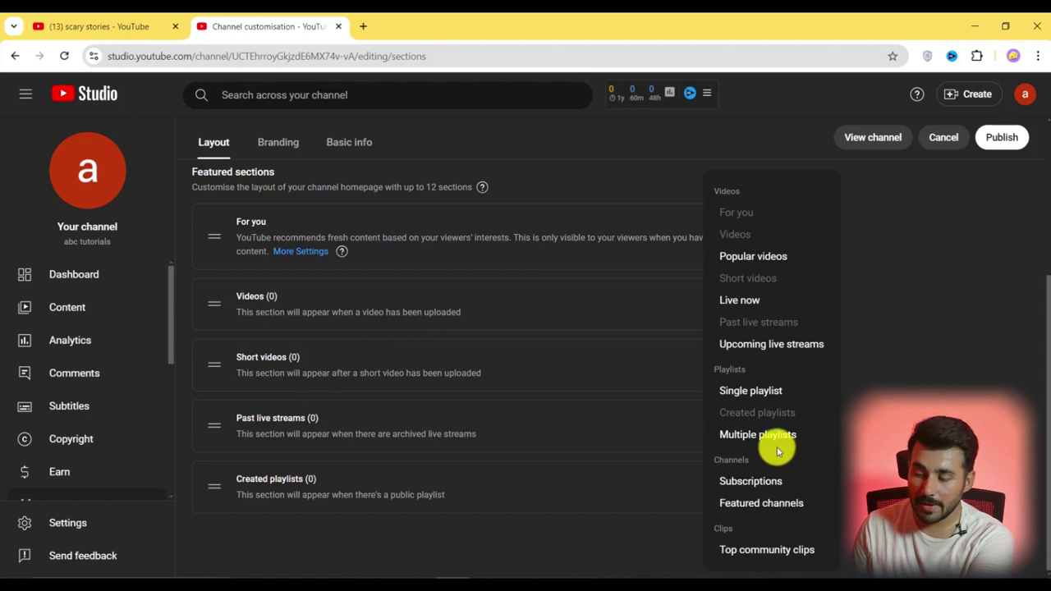
click(887, 358)
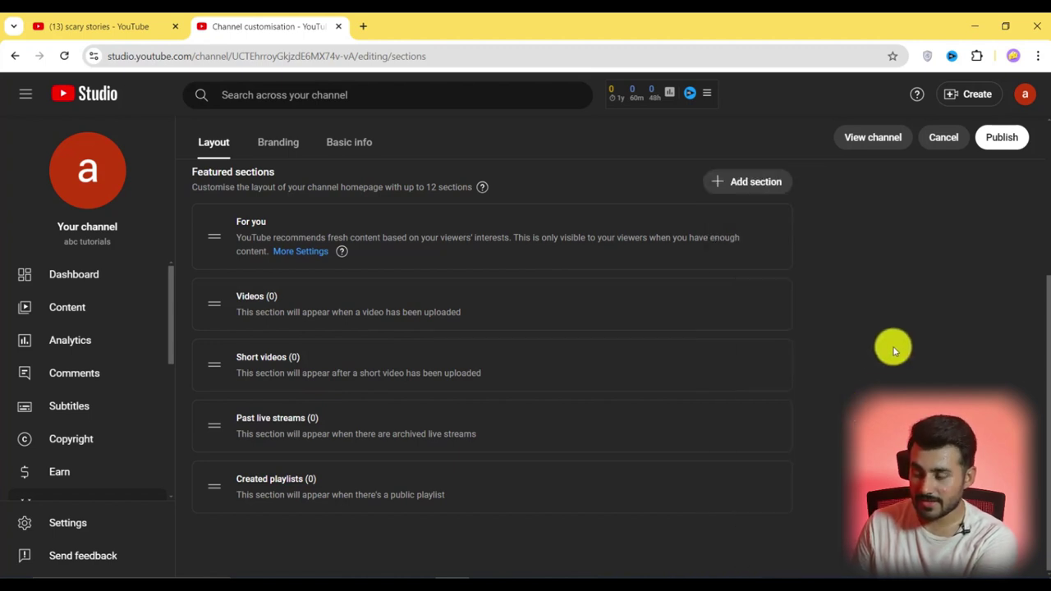
click(1001, 137)
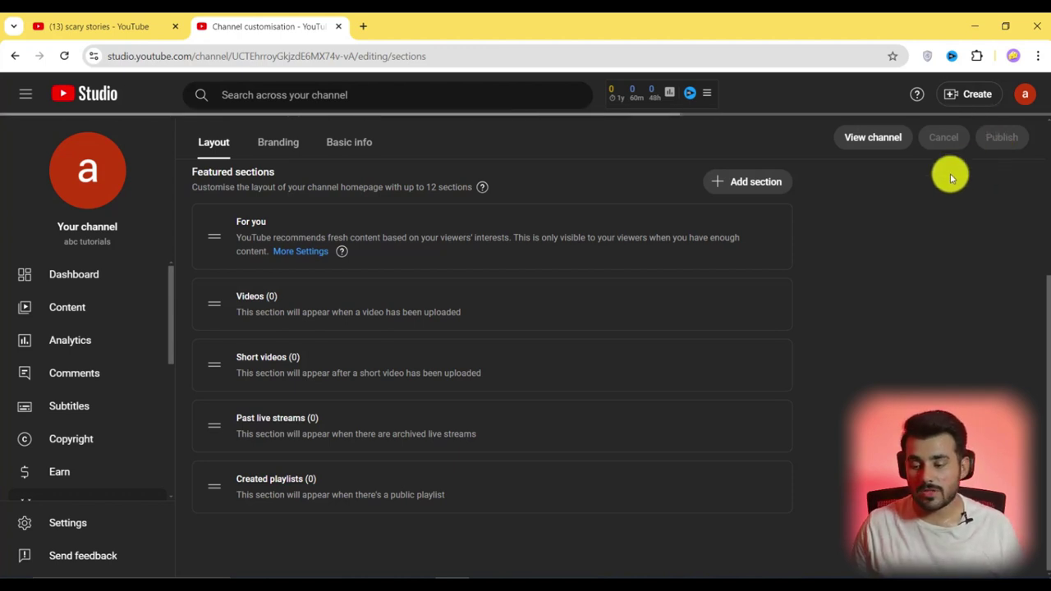
In Settings, keep US Dollar as the currency and leave the country of residence unchanged
click(73, 532)
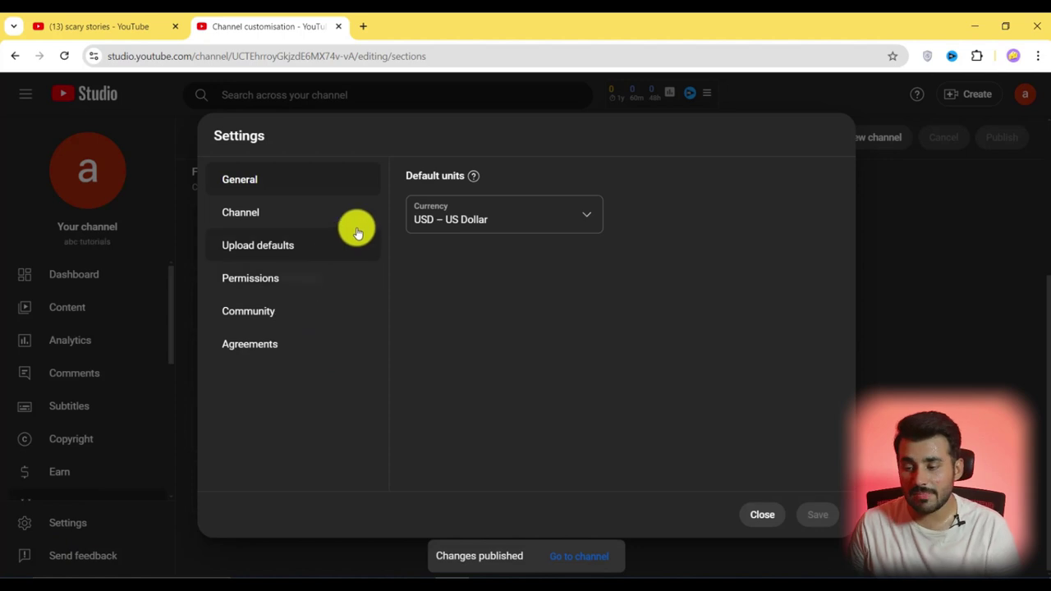
click(585, 220)
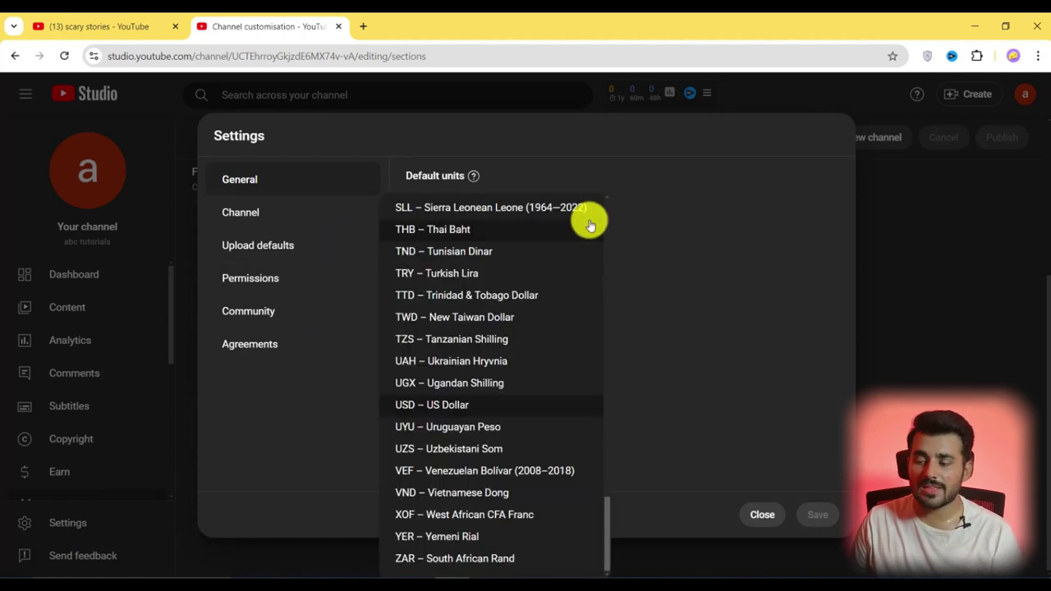
click(662, 336)
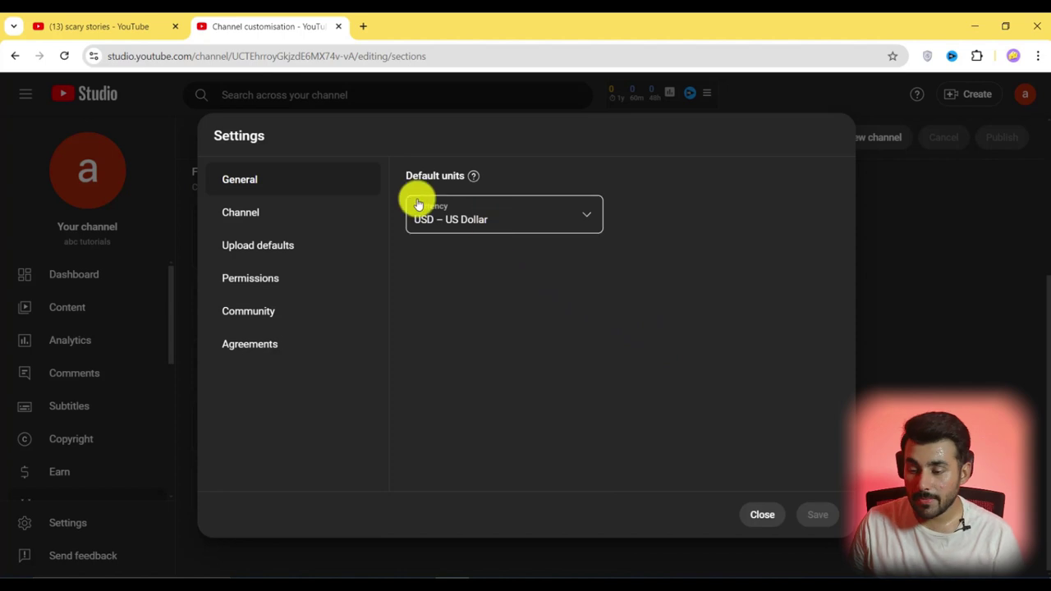
click(325, 215)
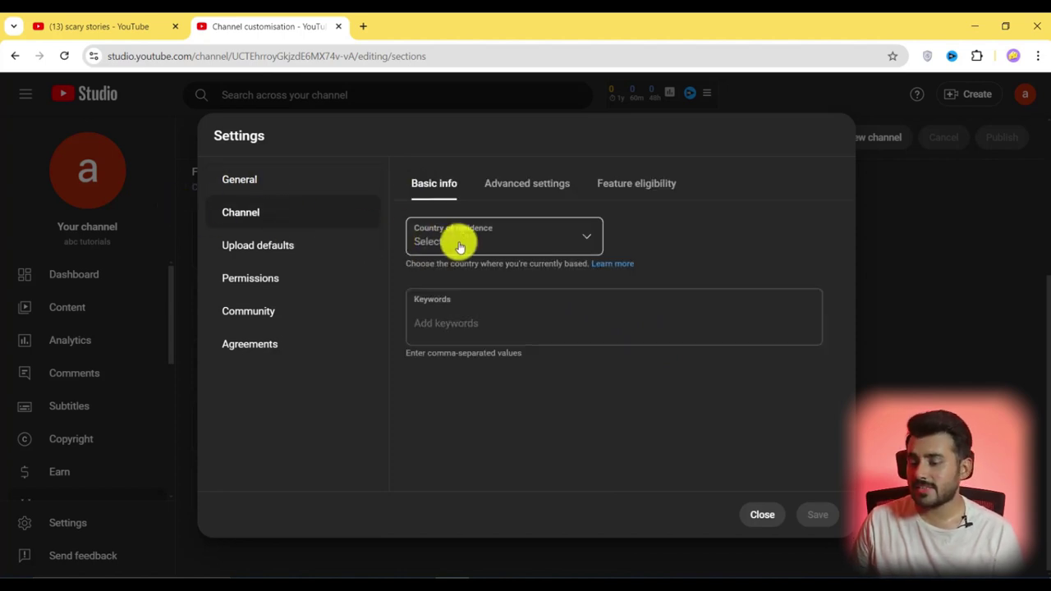
click(518, 241)
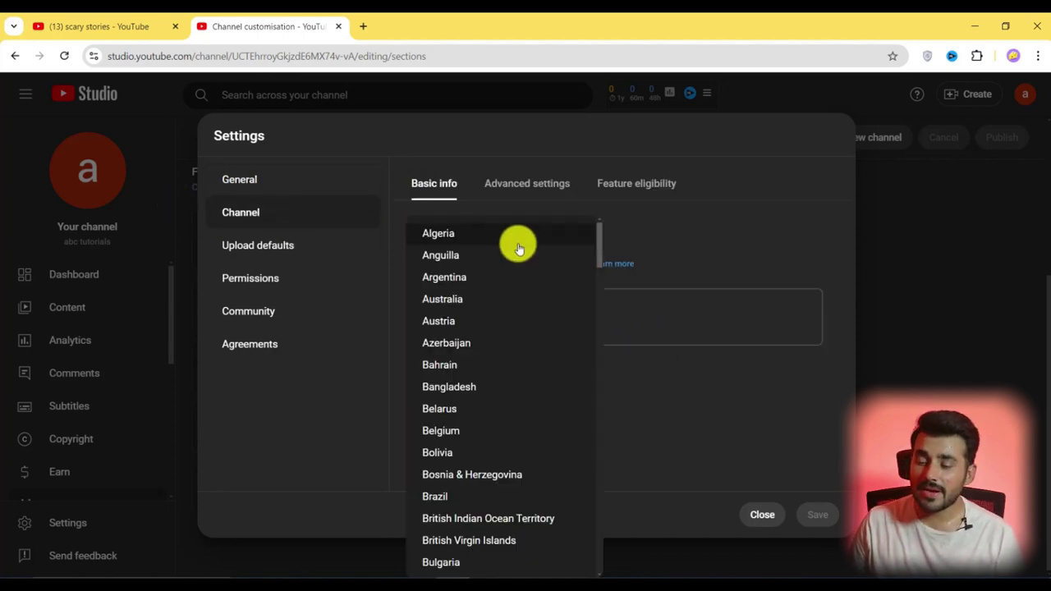
click(659, 253)
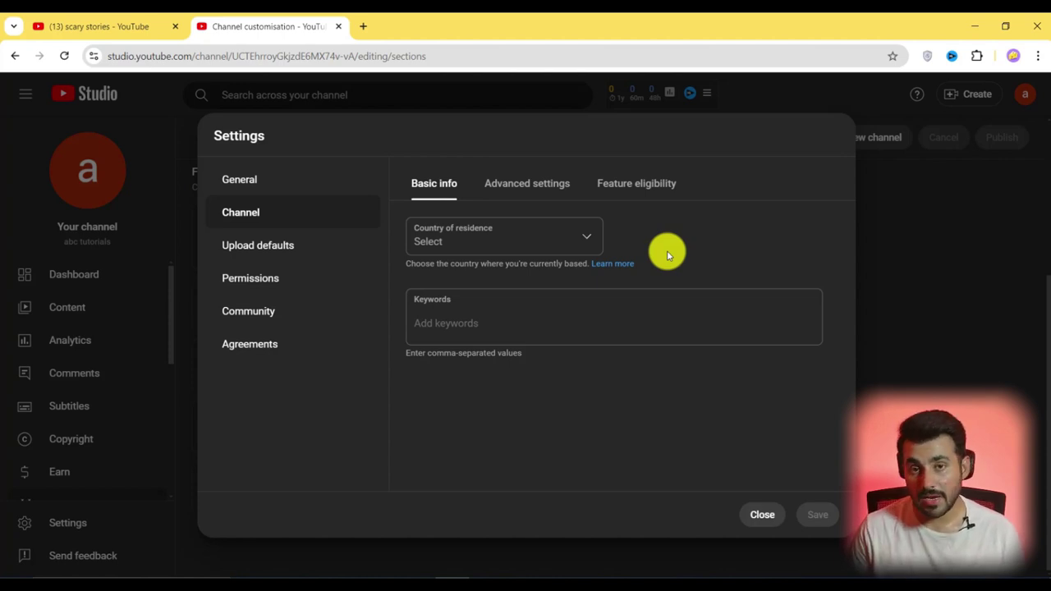
Paste keywords from Notepad, starting with creepy shorts, into Keywords, then view Advanced settings
click(457, 326)
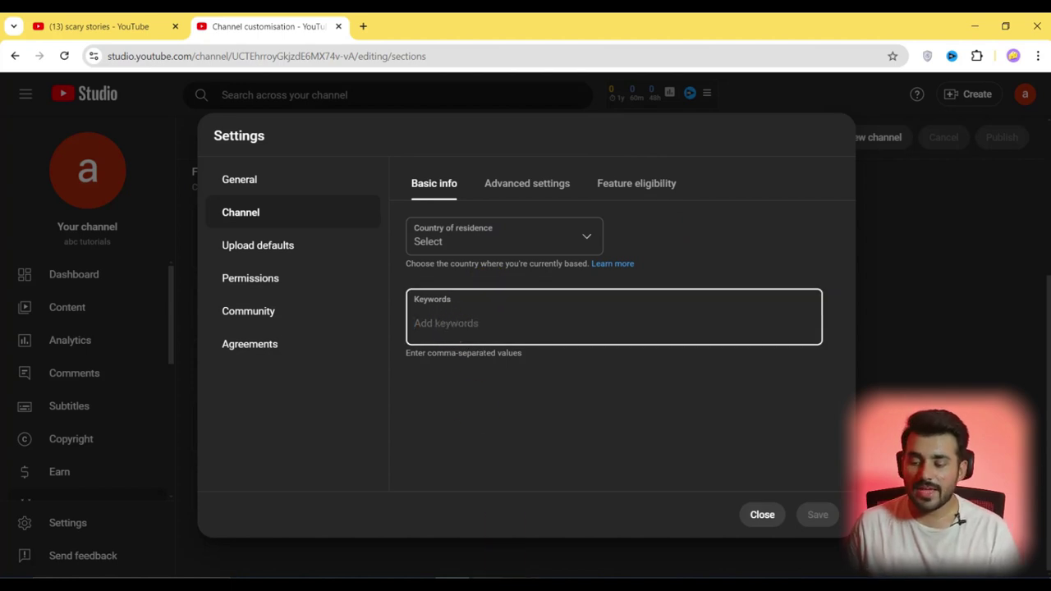
click(497, 578)
click(345, 277)
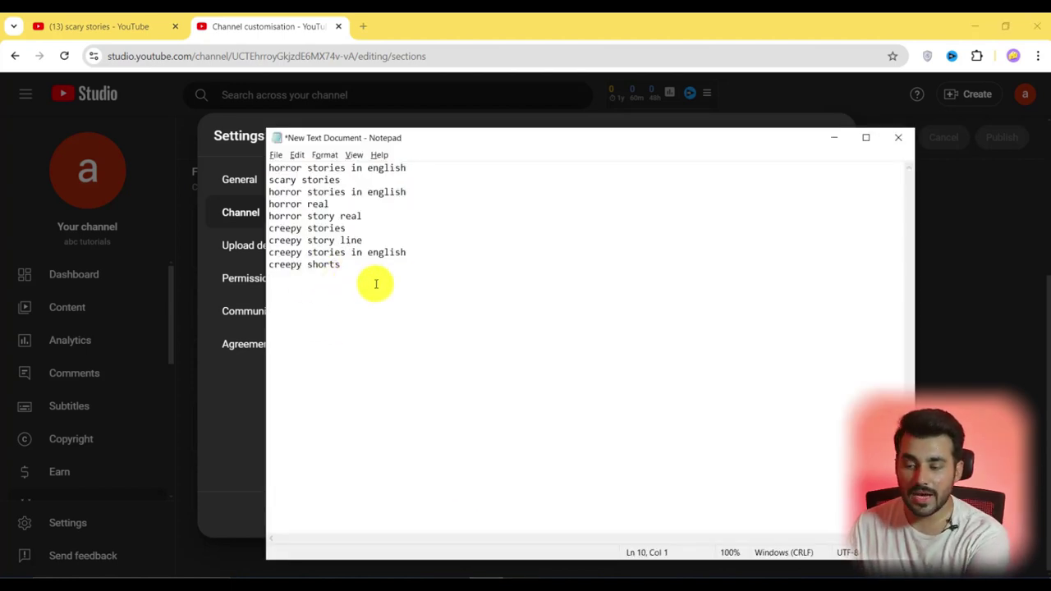
drag(368, 275, 245, 277)
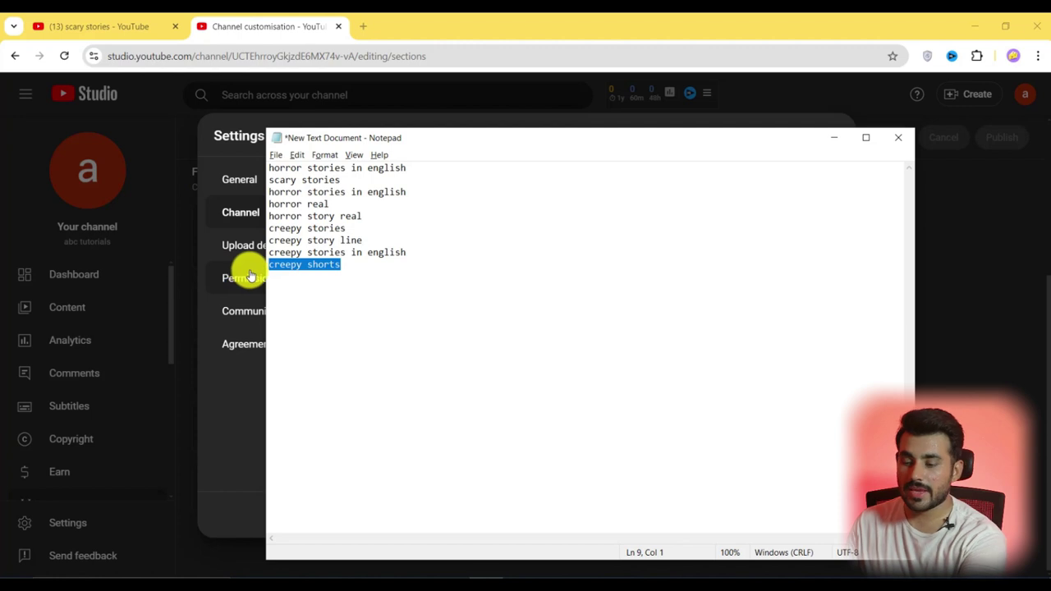
key(ctrl+c)
click(619, 272)
key(ctrl+v)
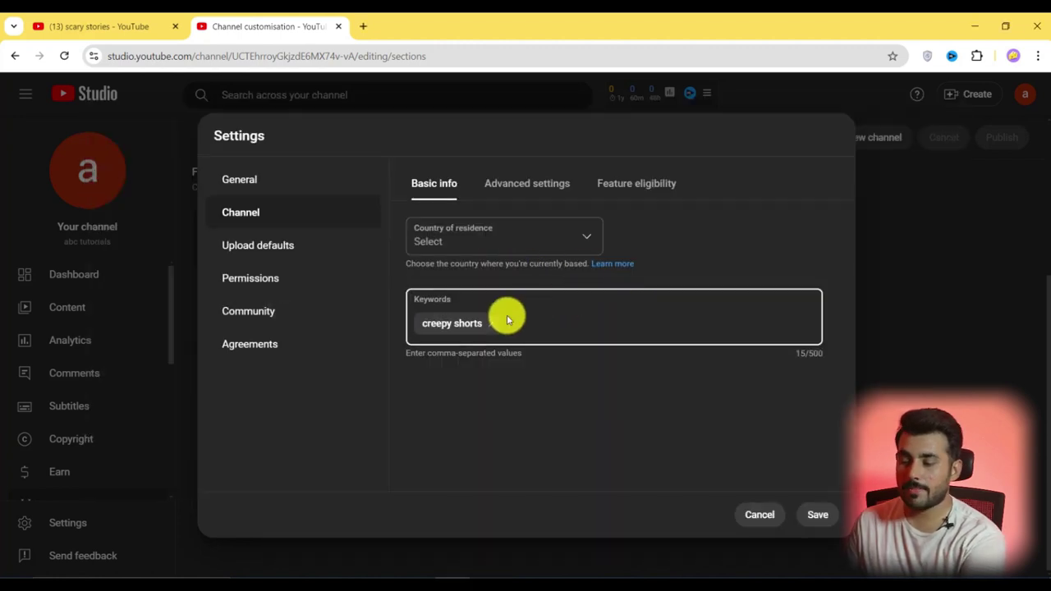
key(alt+Tab)
key(alt+Tab)
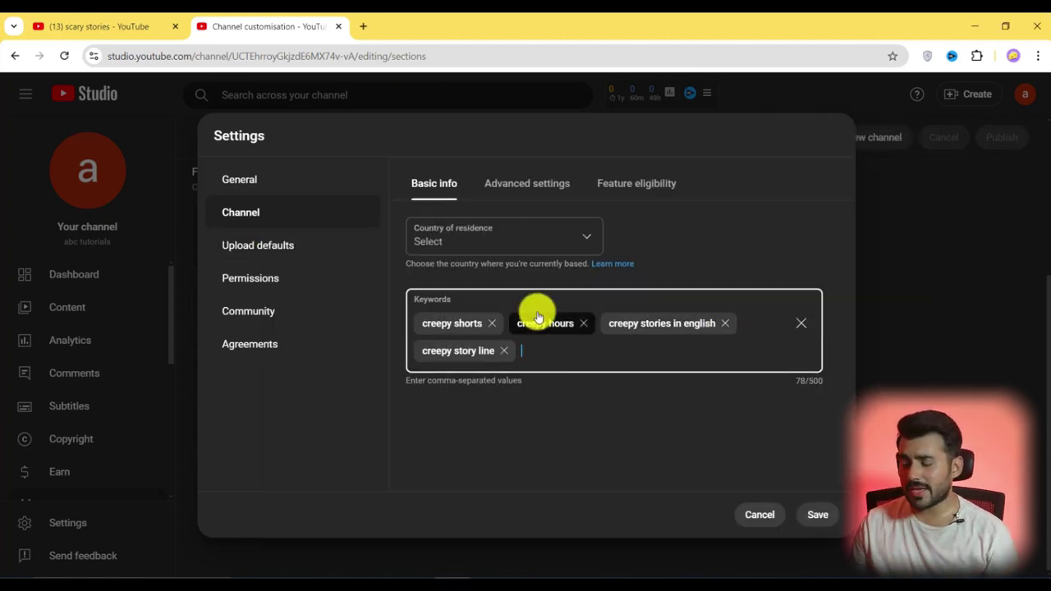
click(517, 183)
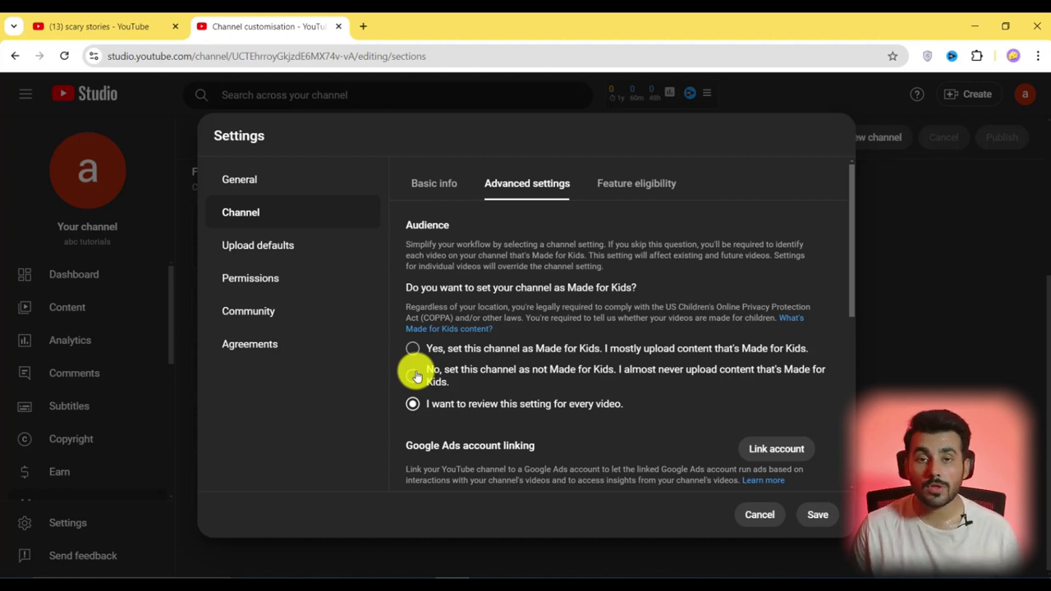
scroll(416, 375, down, 5)
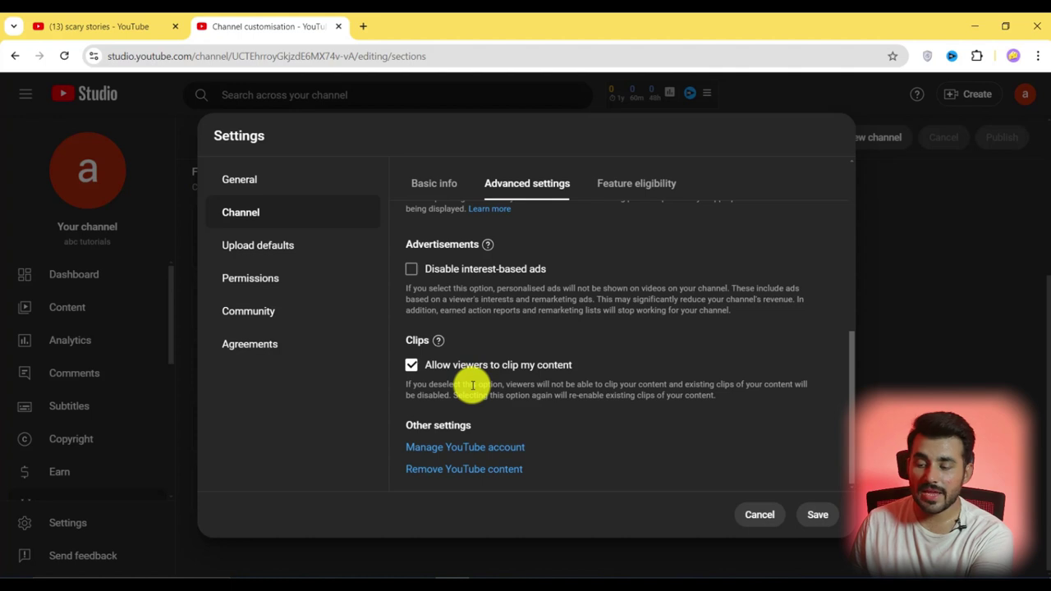
Expand Intermediate features under Feature eligibility and start phone verification in a new tab
click(625, 183)
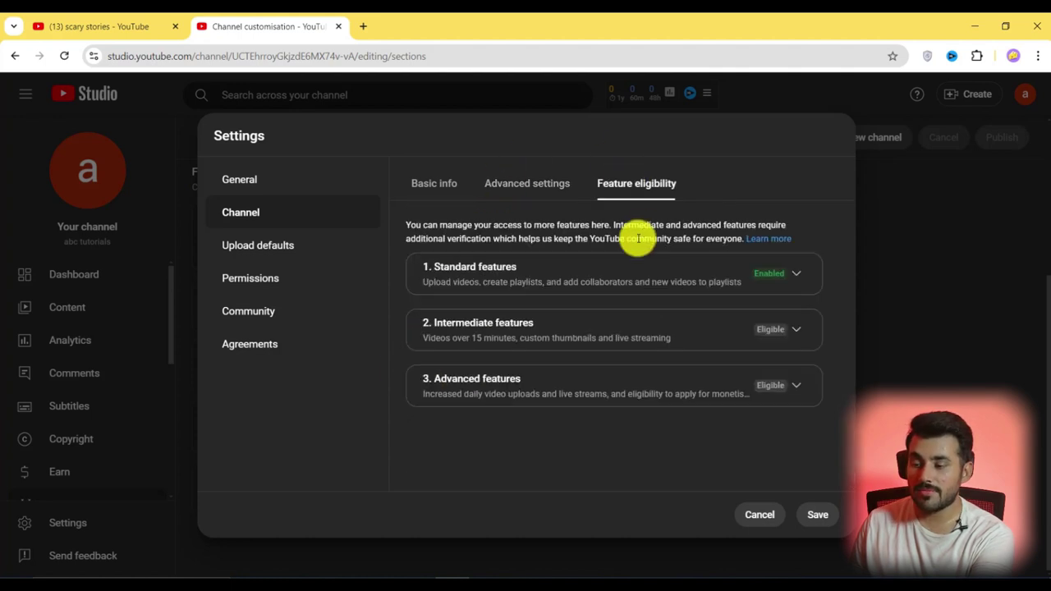
click(795, 329)
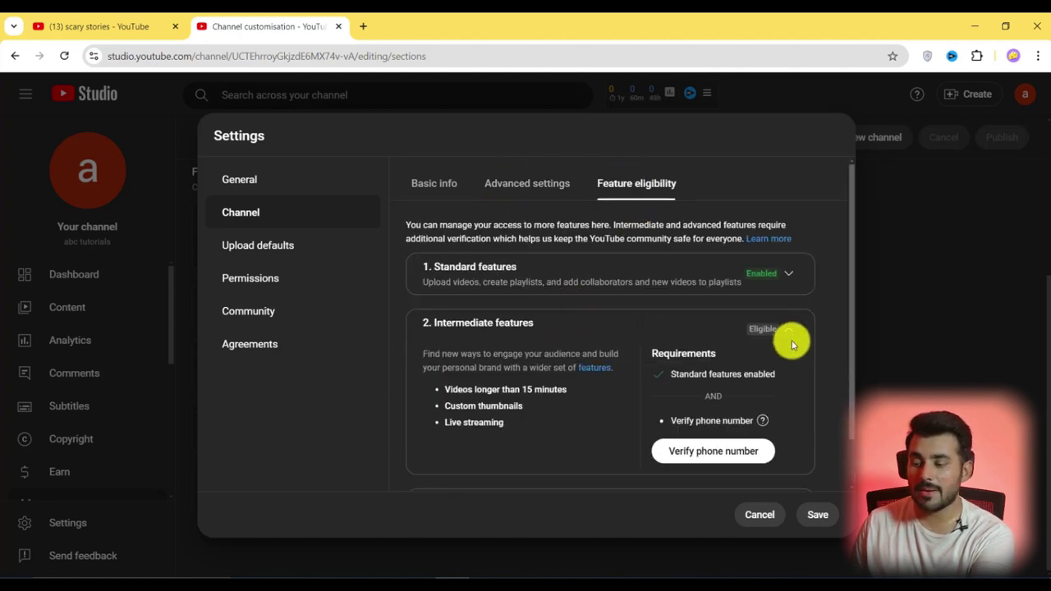
scroll(517, 356, down, 1)
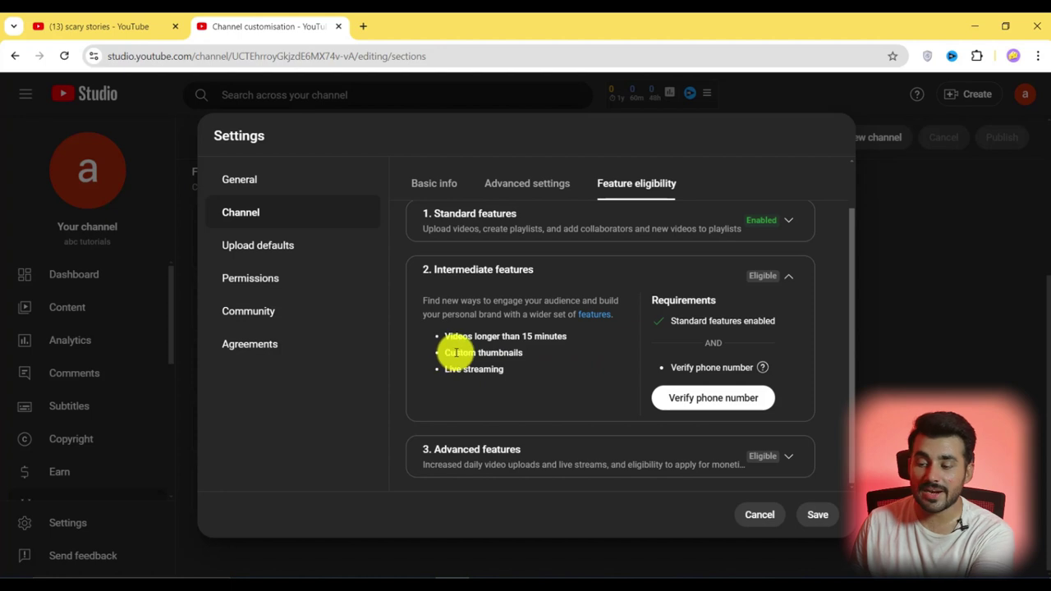
click(710, 403)
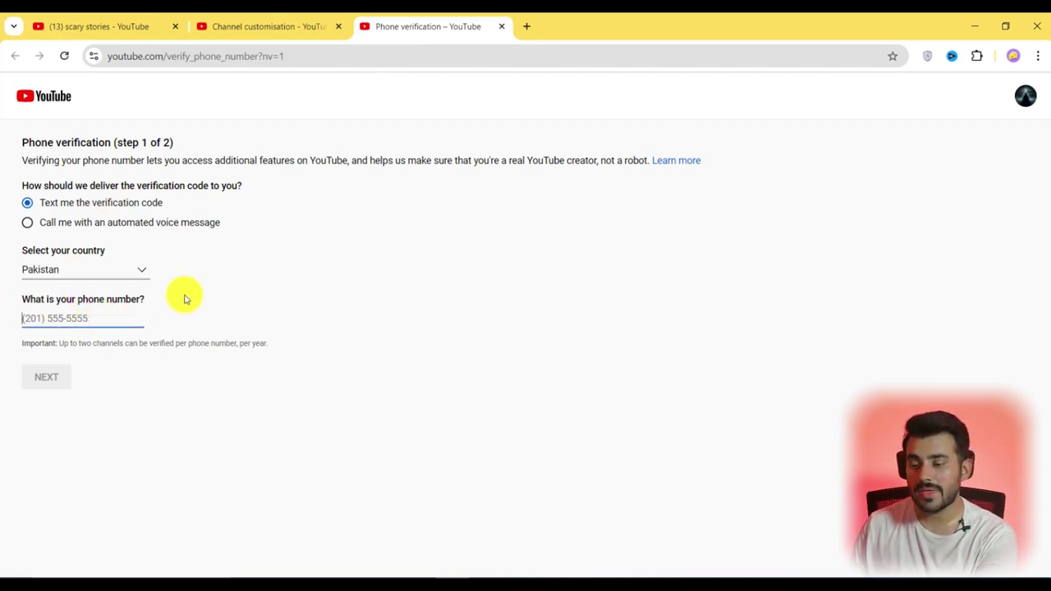
click(294, 25)
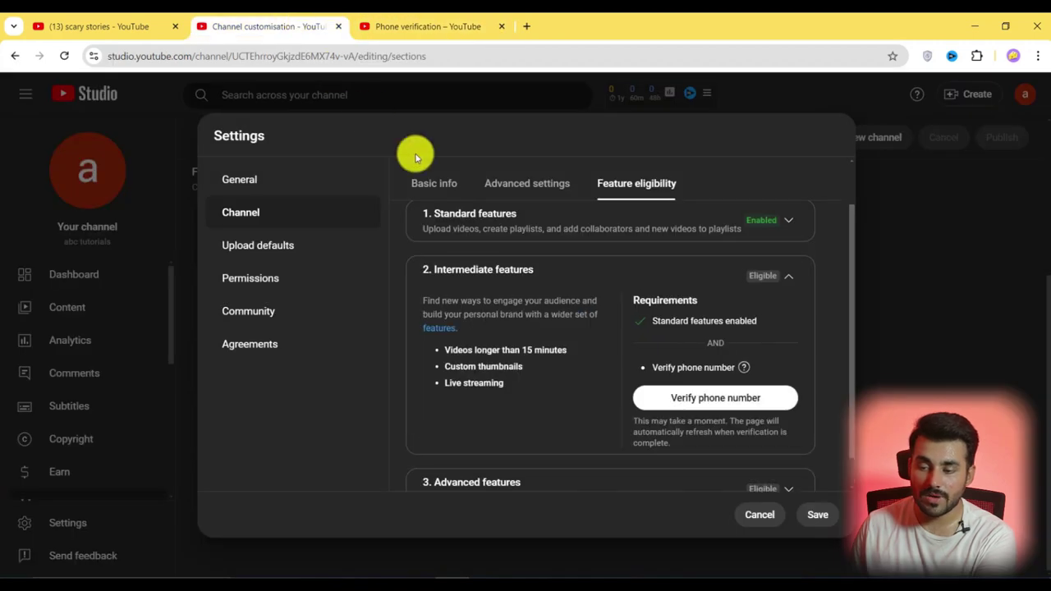
Expand Advanced features and highlight its Channel history requirement and feature list
scroll(653, 351, down, 1)
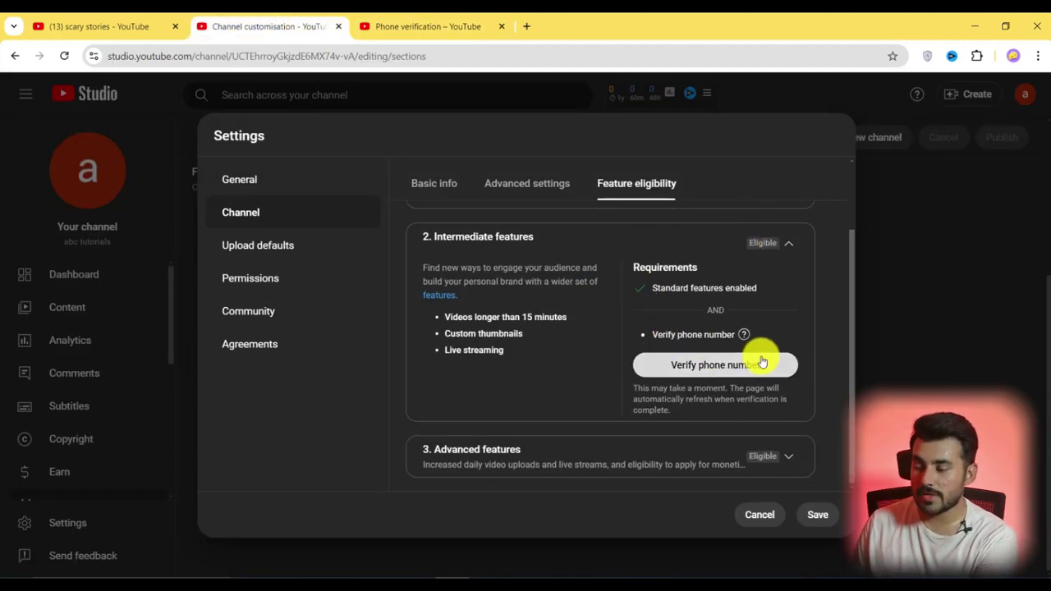
click(786, 460)
scroll(756, 451, down, 5)
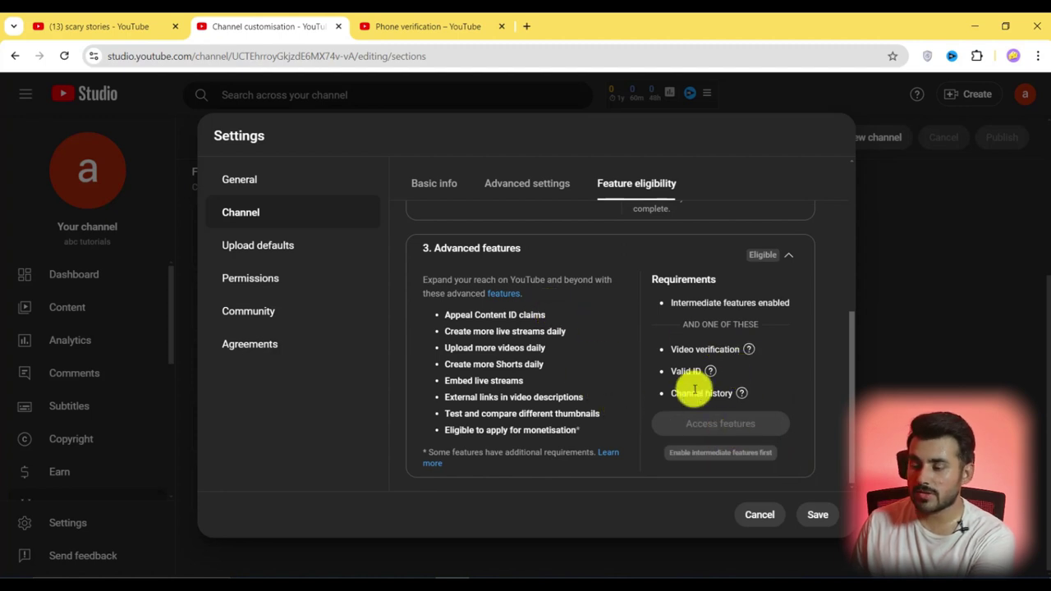
mouse_move(690, 359)
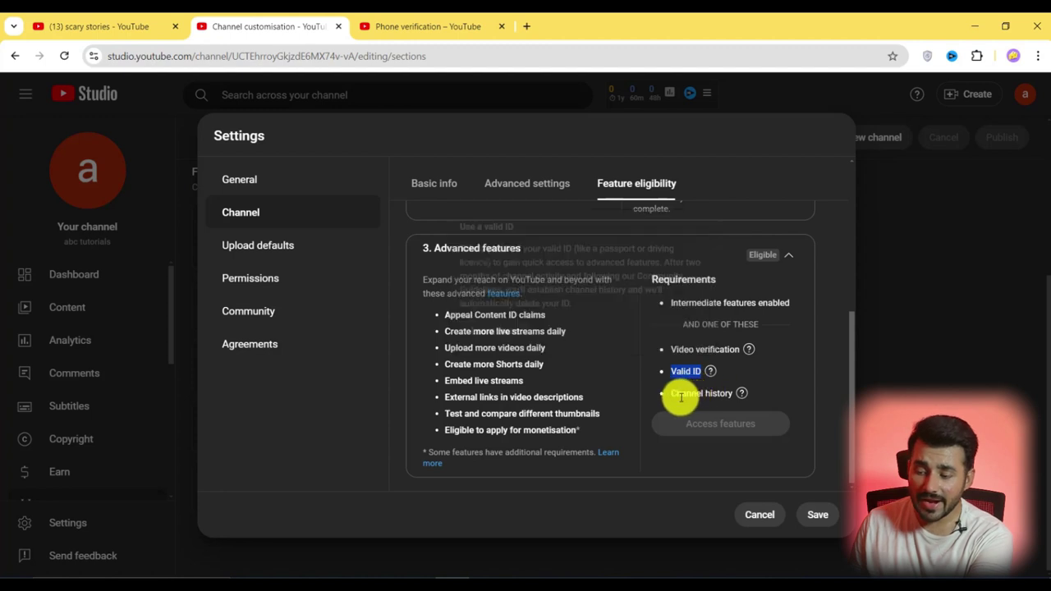
mouse_move(674, 393)
drag(672, 394, 716, 393)
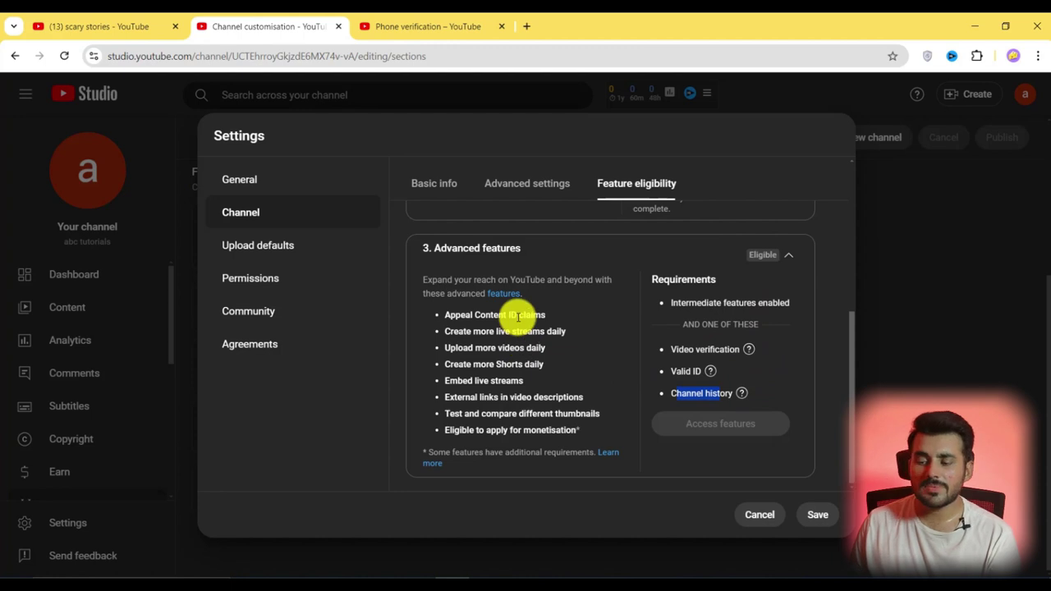
click(554, 318)
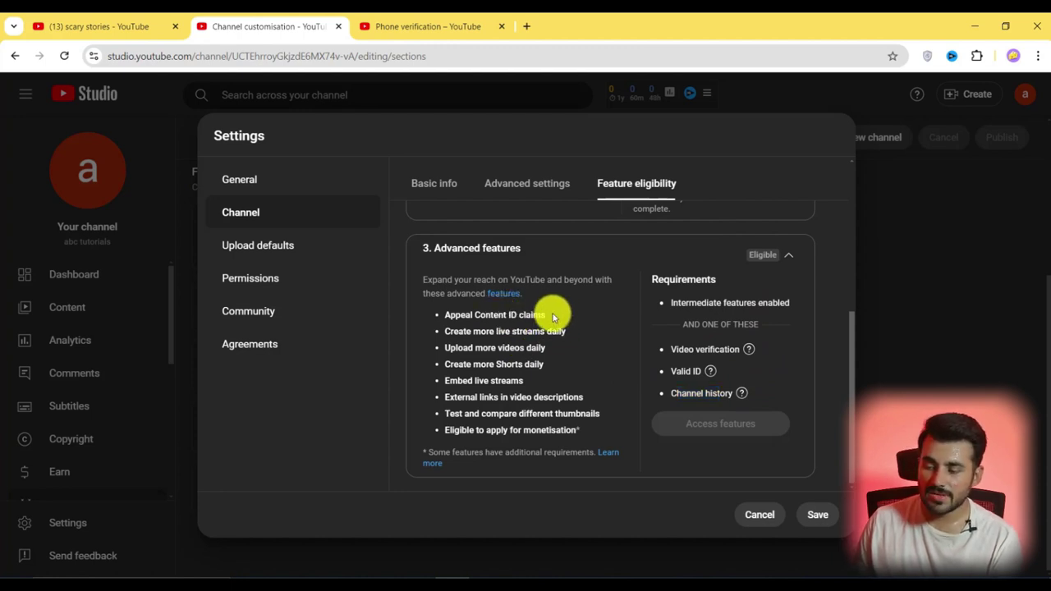
drag(553, 318, 586, 436)
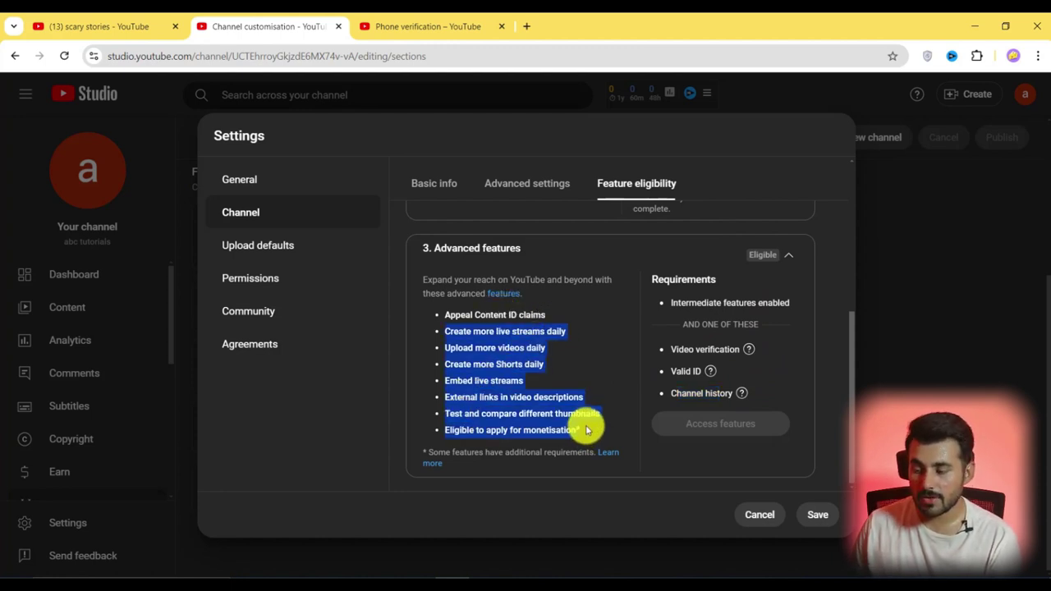
Enter the default upload description #CREEPYHOURS #HORRORSTORIES in Upload defaults
click(241, 212)
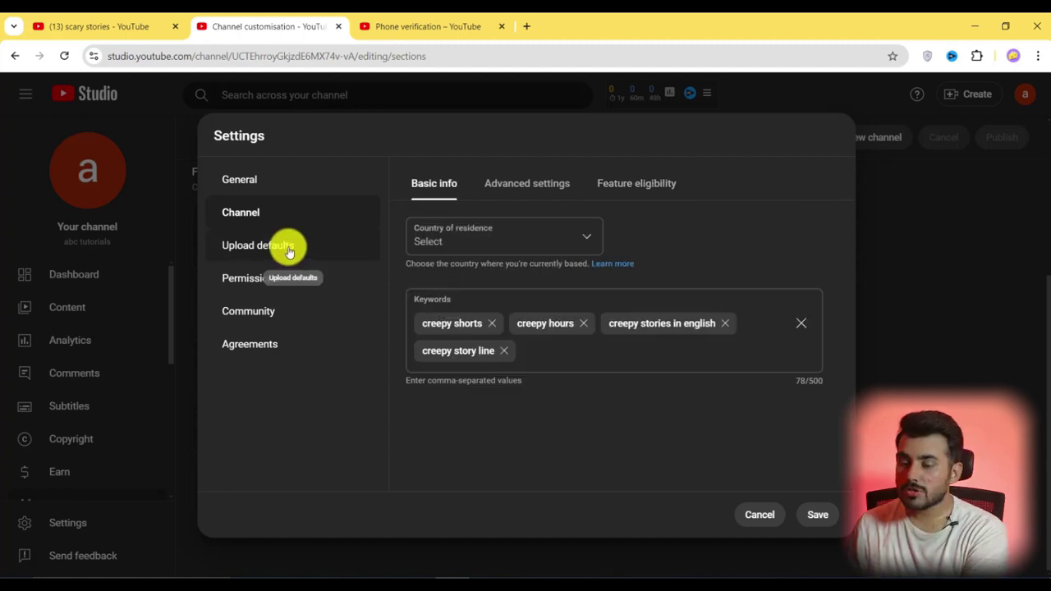
click(282, 246)
click(464, 247)
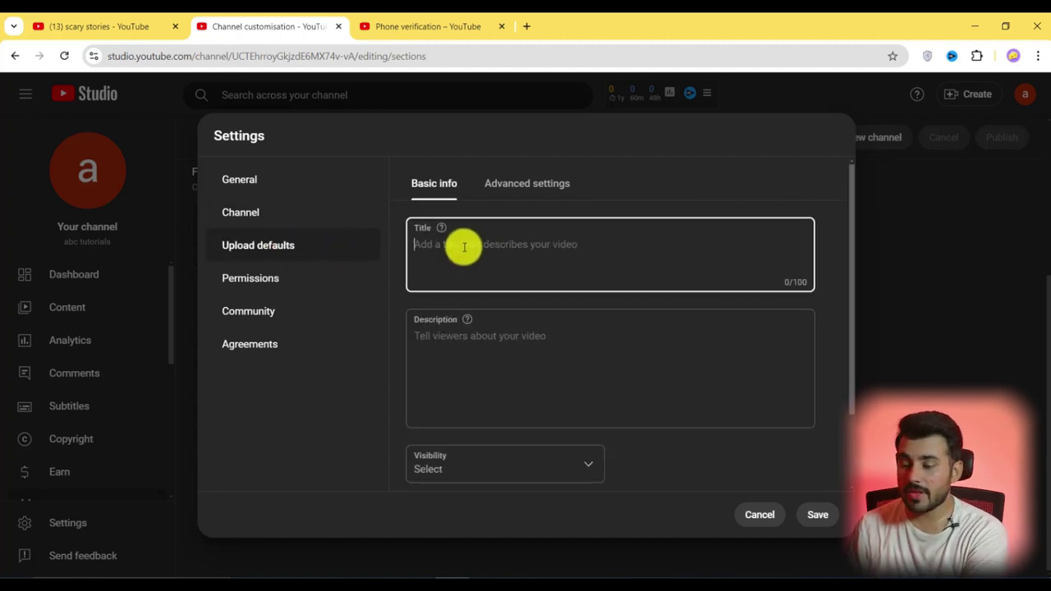
scroll(472, 245, down, 2)
scroll(479, 243, up, 2)
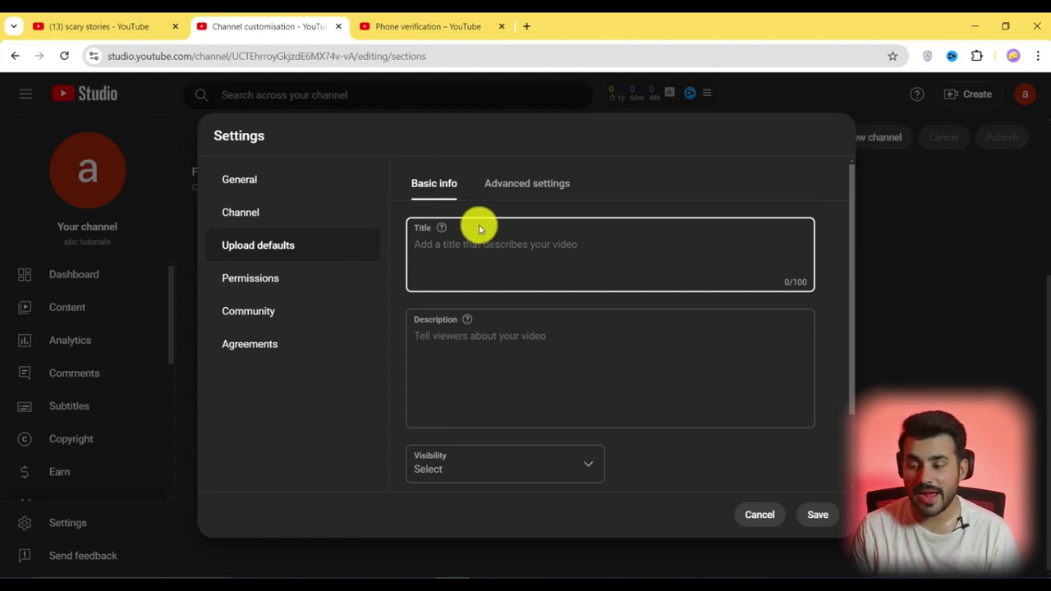
click(465, 338)
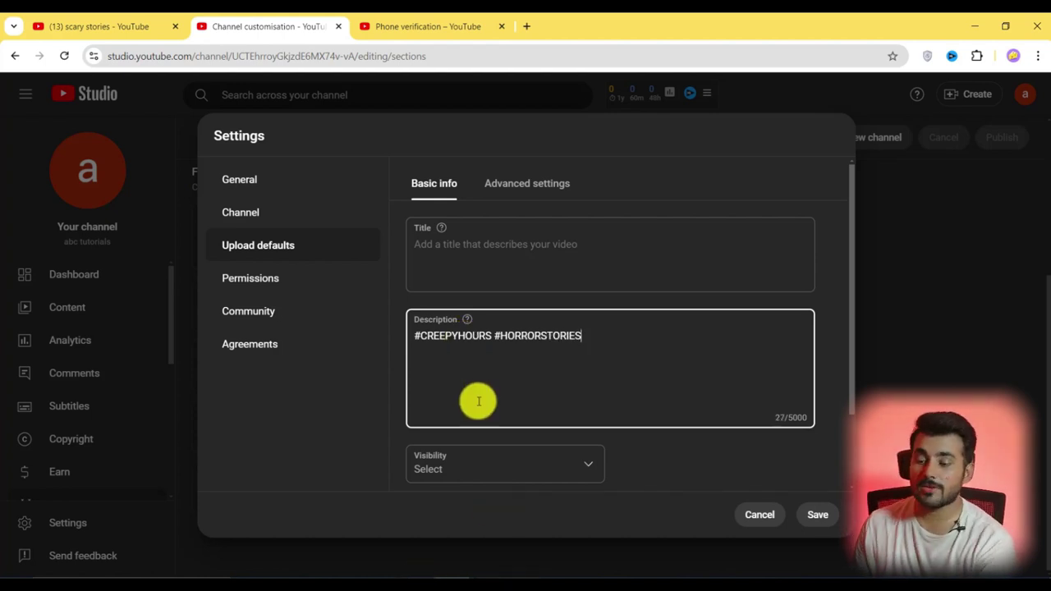
Set default visibility to Unlisted and add tags CREEPY HOURS and SCARY STORIES
scroll(477, 399, down, 2)
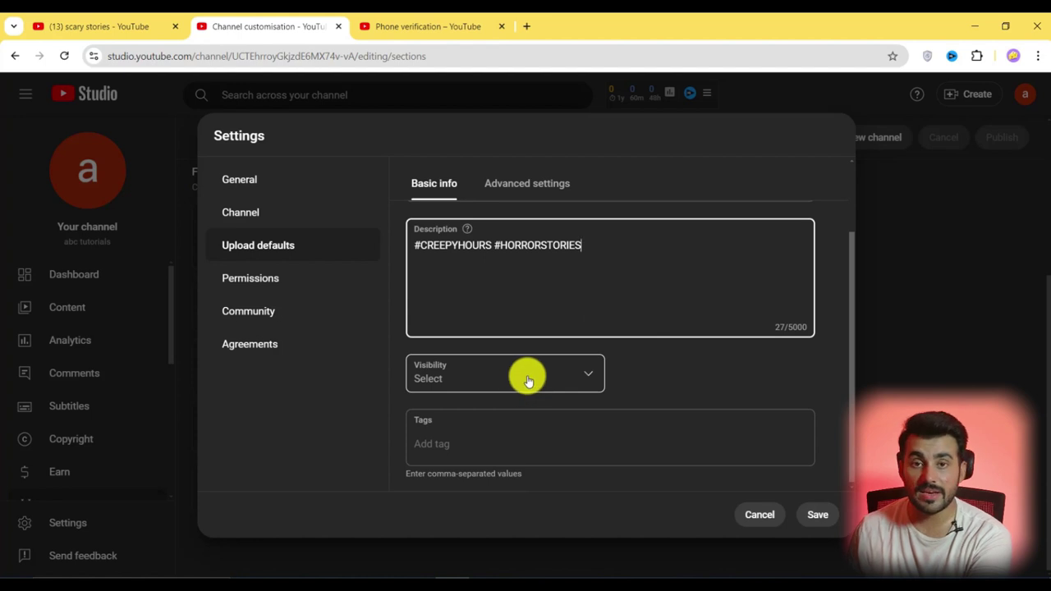
click(555, 363)
click(452, 387)
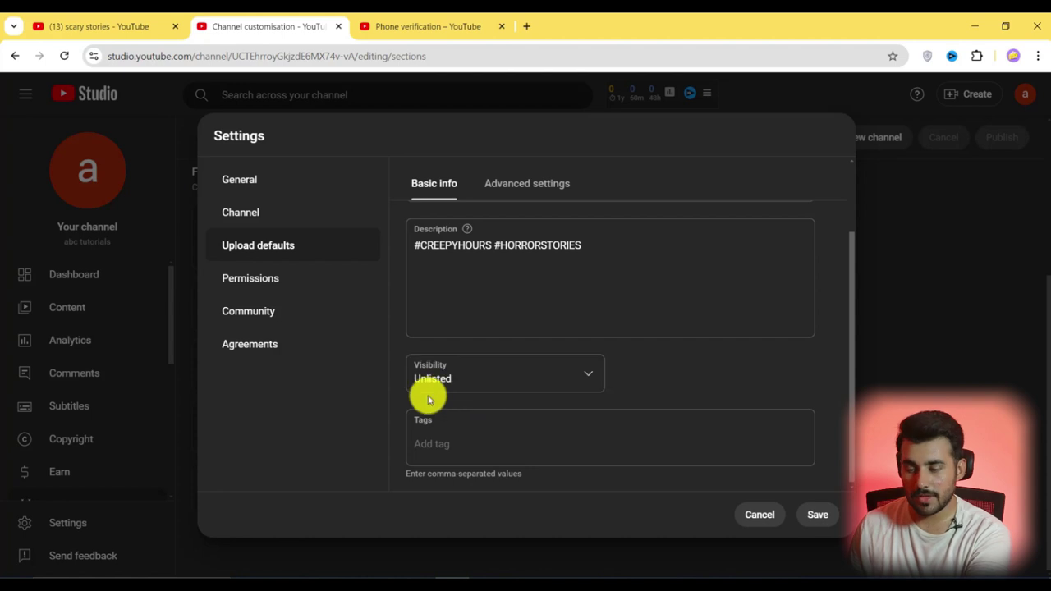
click(433, 450)
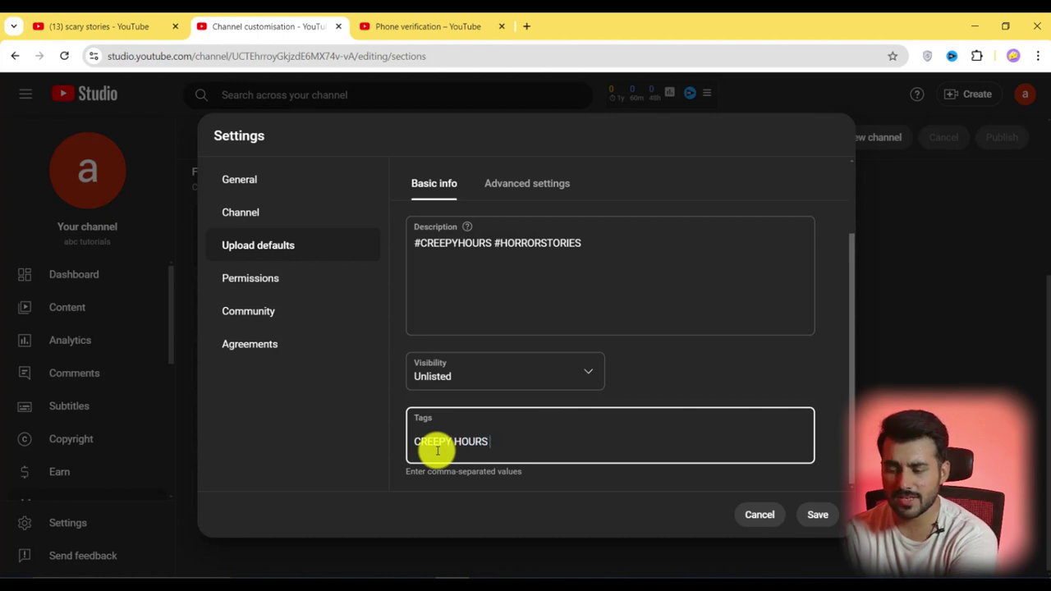
key(Return)
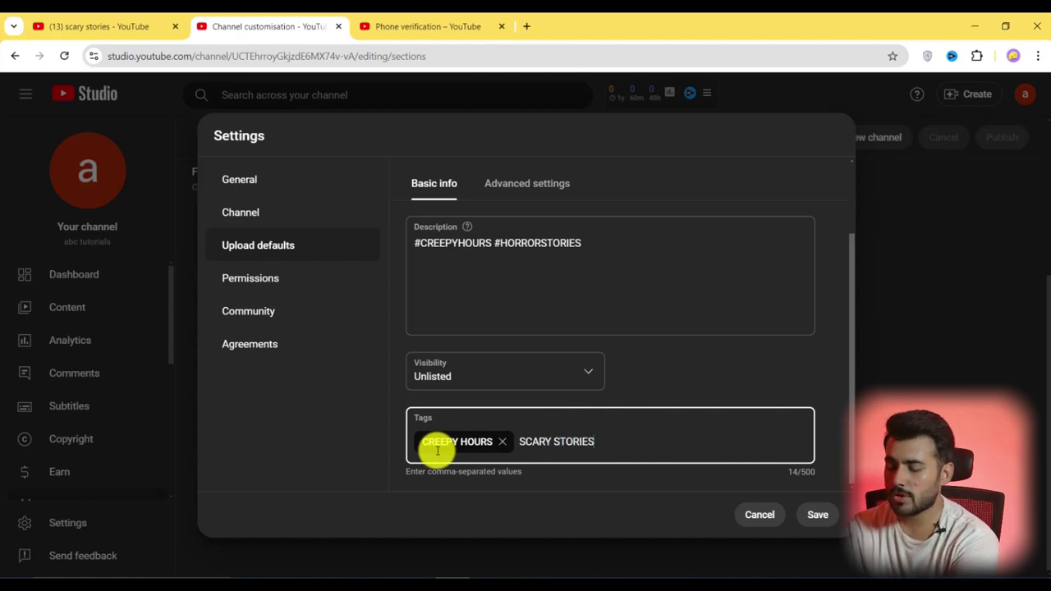
key(Return)
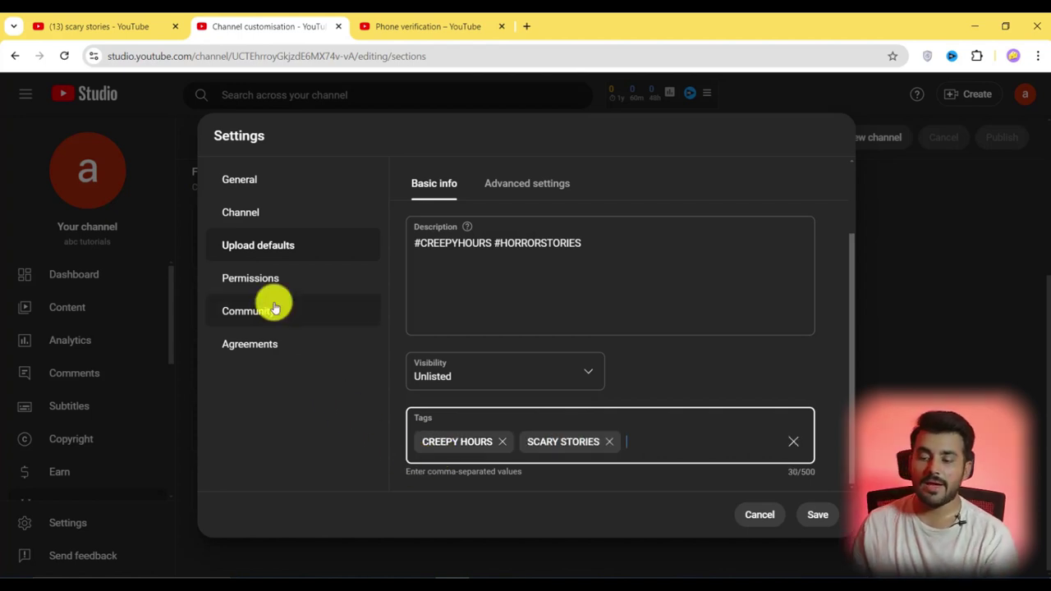
Begin a Permissions invite and choose Editor (limited) as the invitee's access level
click(279, 281)
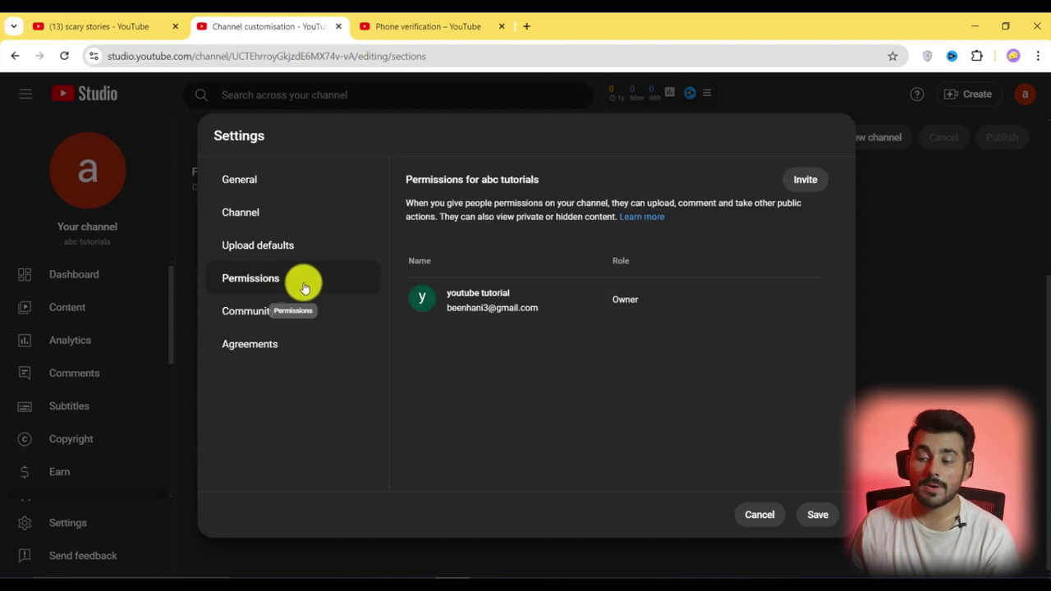
click(805, 179)
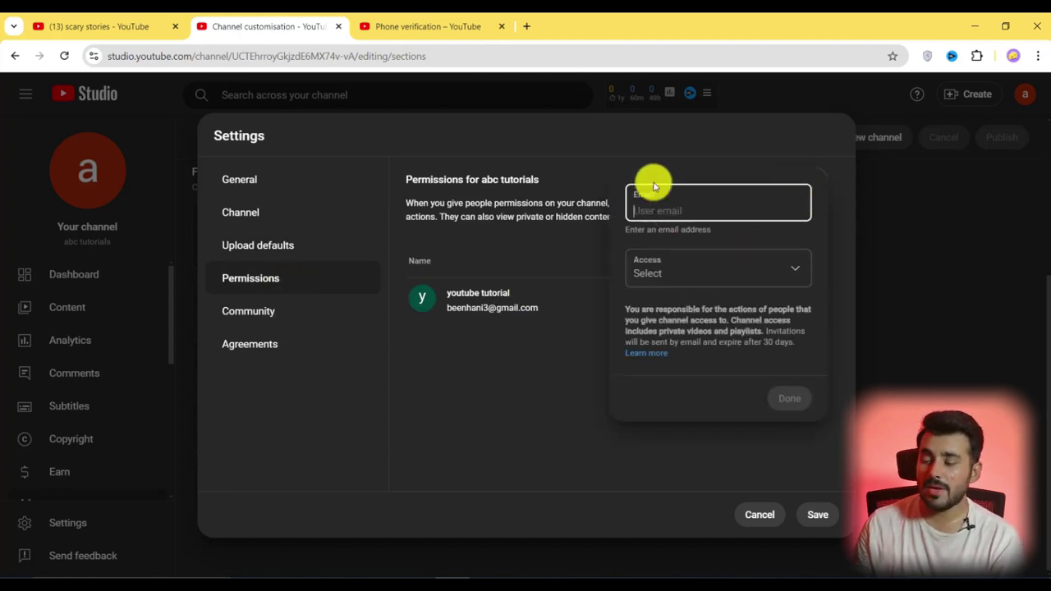
click(790, 274)
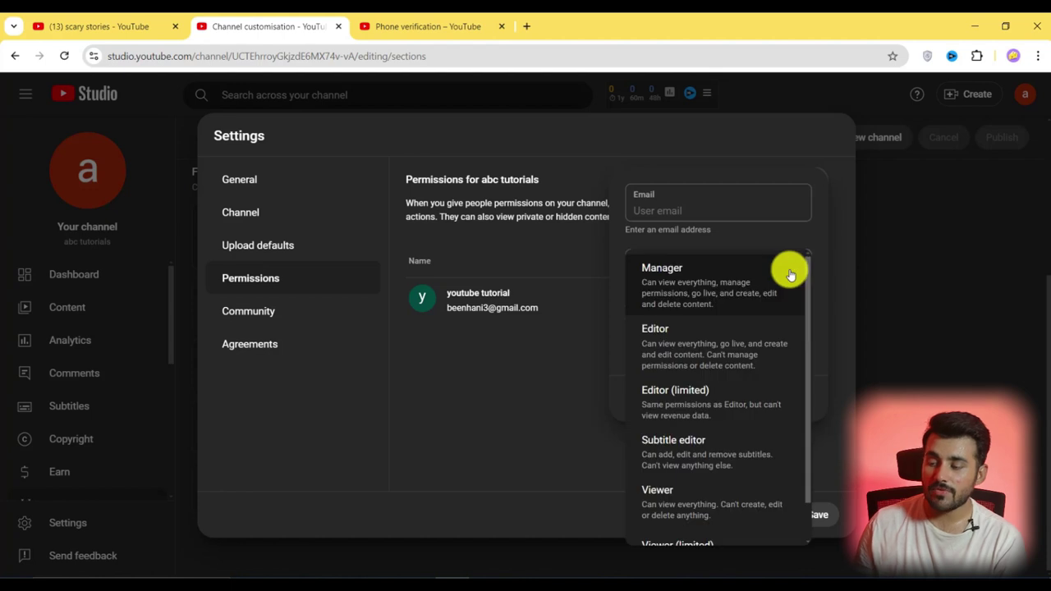
drag(808, 288, 805, 352)
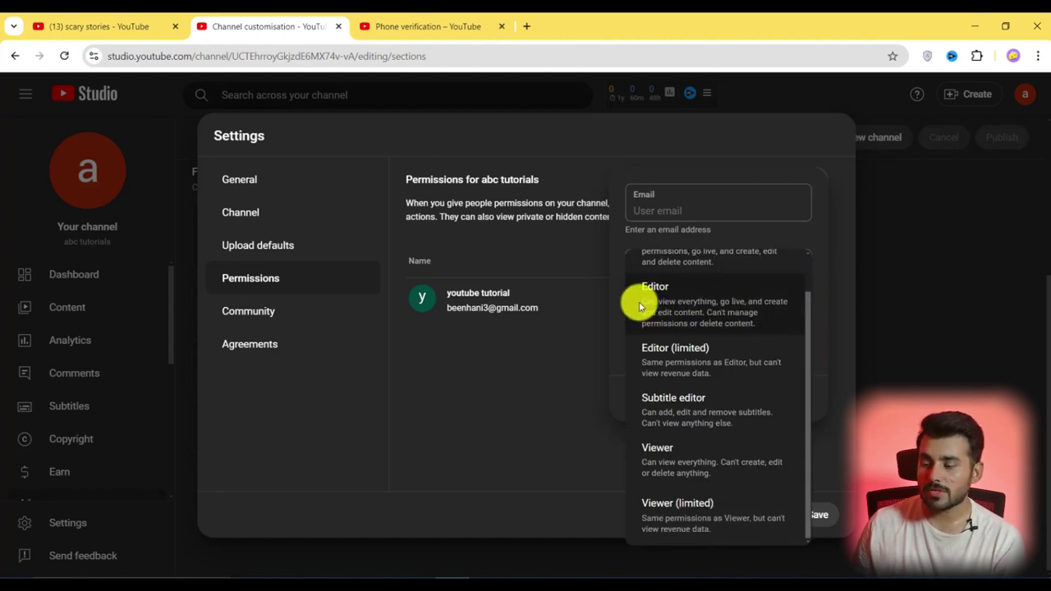
drag(641, 301, 762, 335)
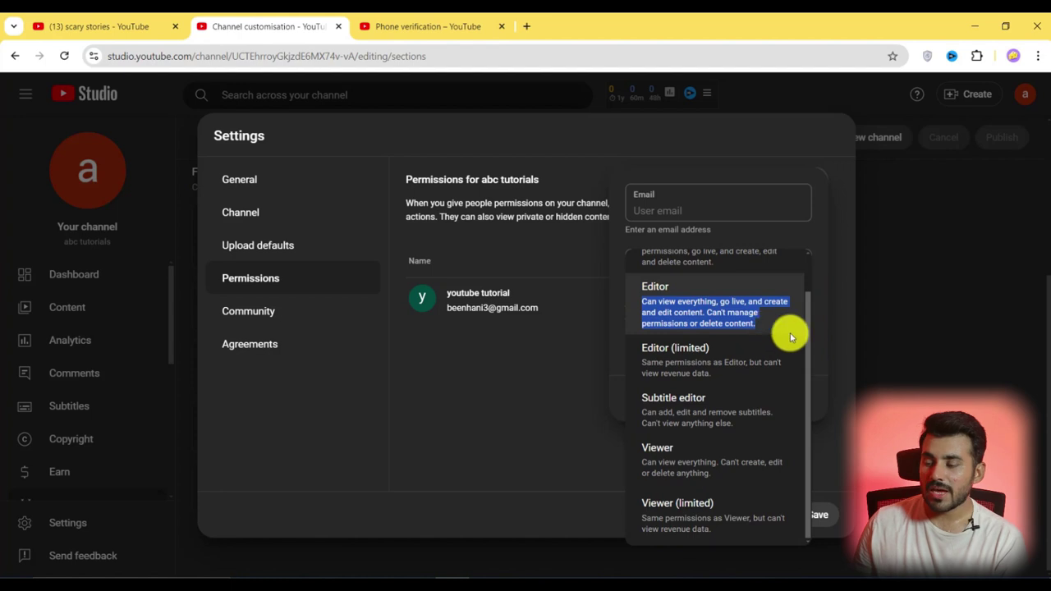
click(798, 349)
click(789, 279)
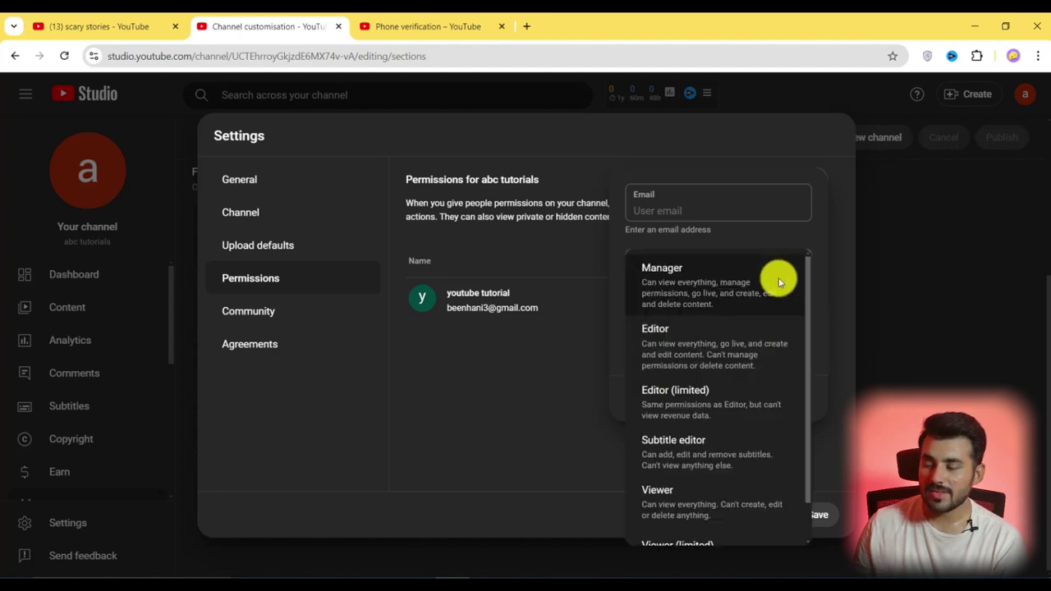
key(Escape)
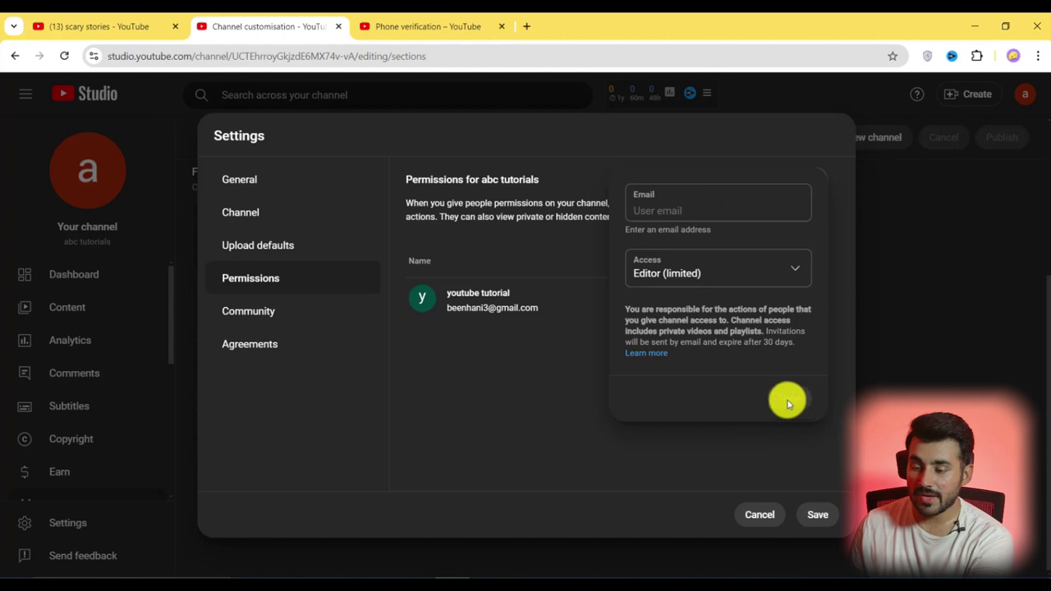
Close the invite panel and review Community's Automated filters and Defaults settings
click(264, 310)
click(263, 311)
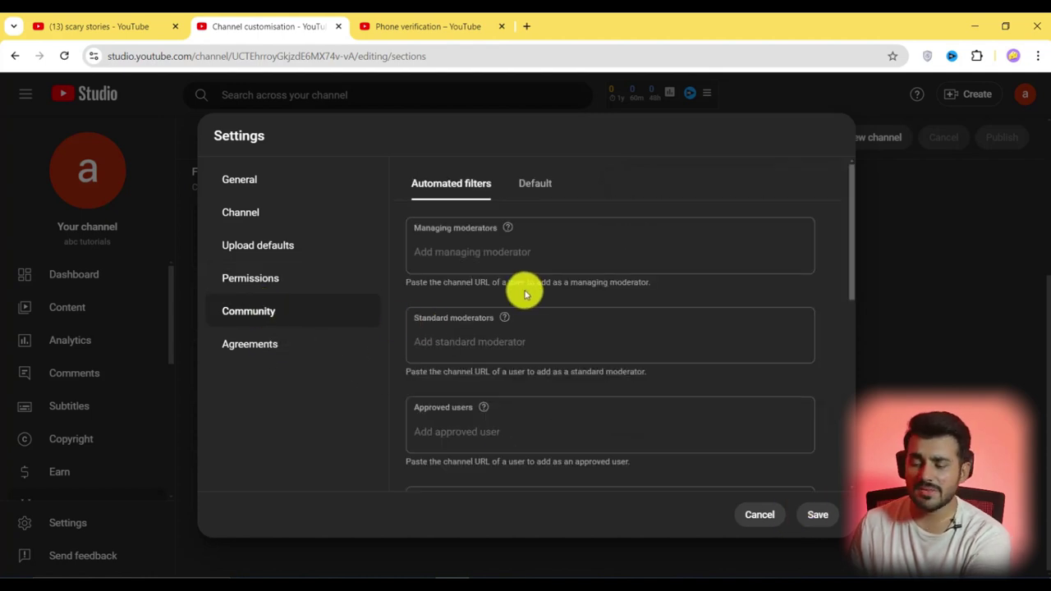
scroll(512, 312, down, 5)
scroll(512, 314, up, 5)
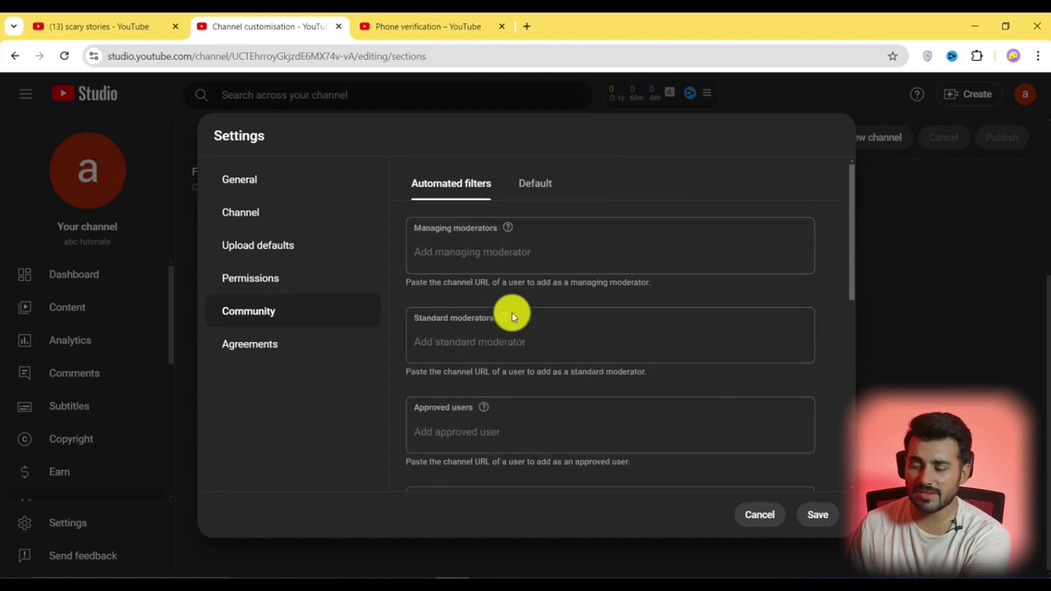
scroll(450, 271, down, 3)
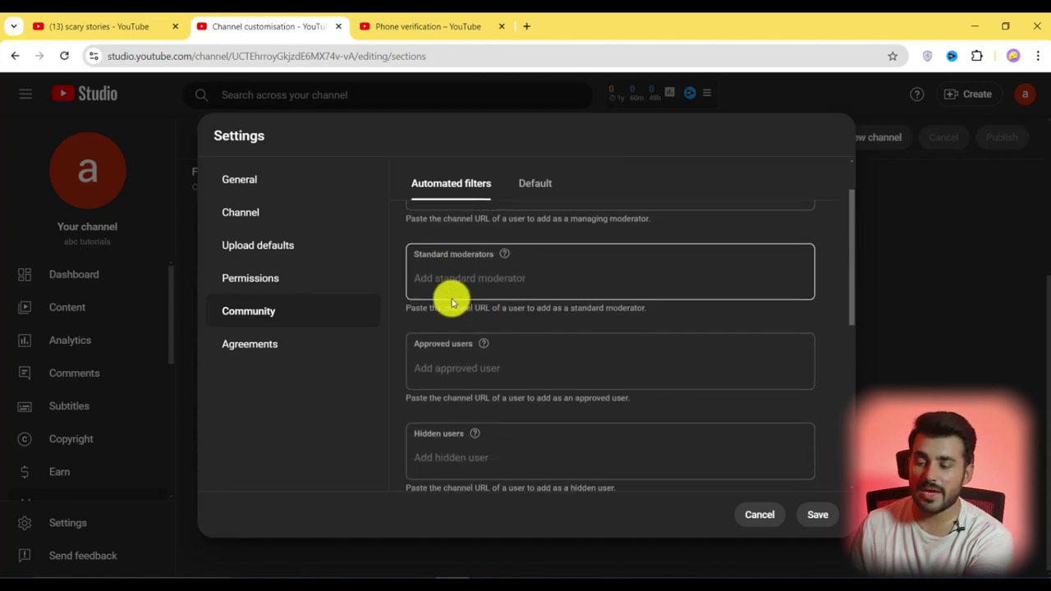
scroll(458, 309, down, 4)
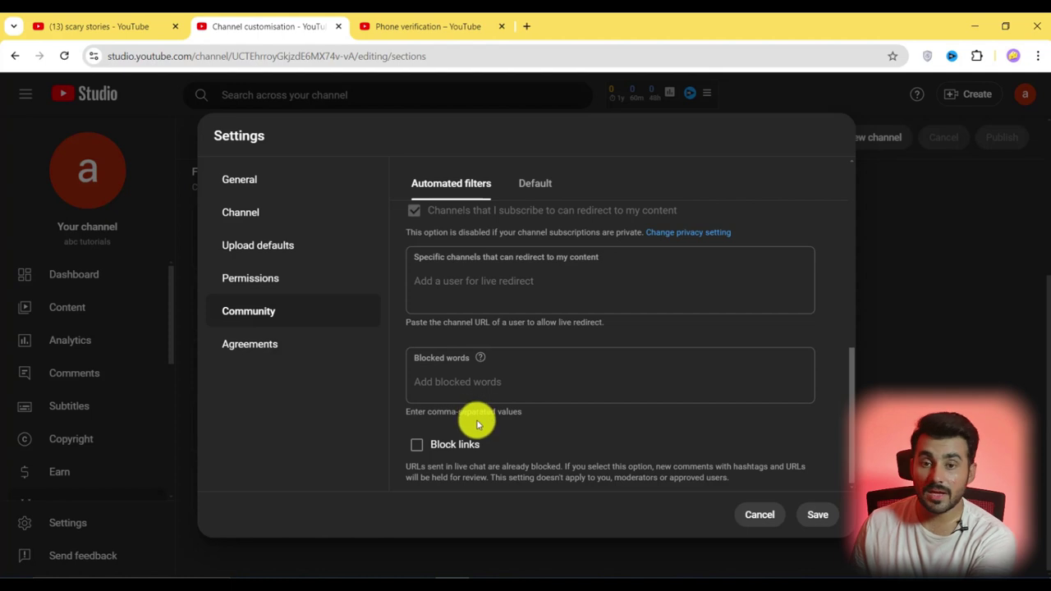
click(451, 382)
click(531, 180)
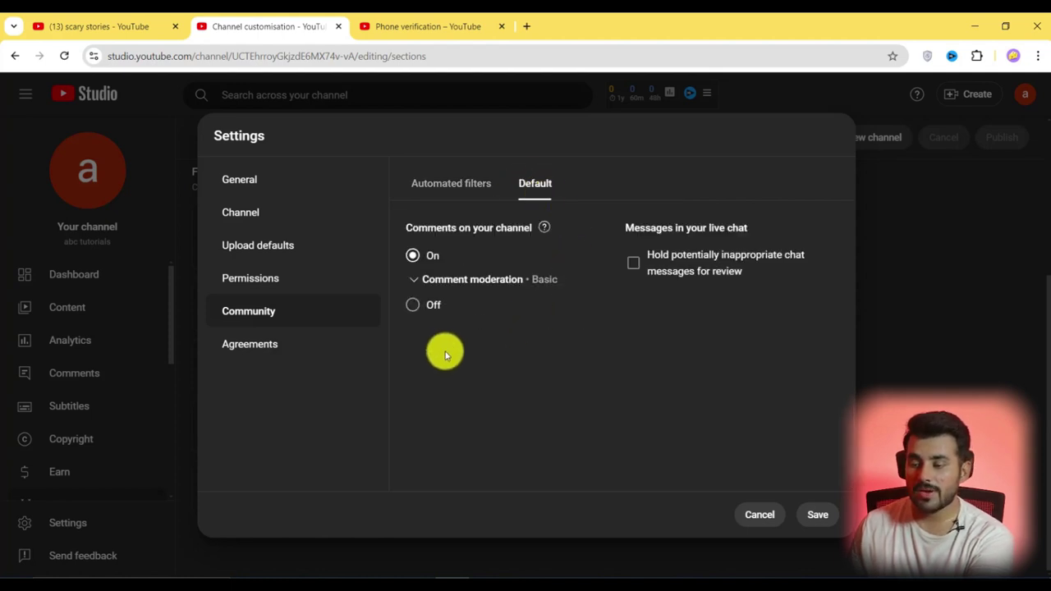
Review Agreements and save all channel settings
click(261, 346)
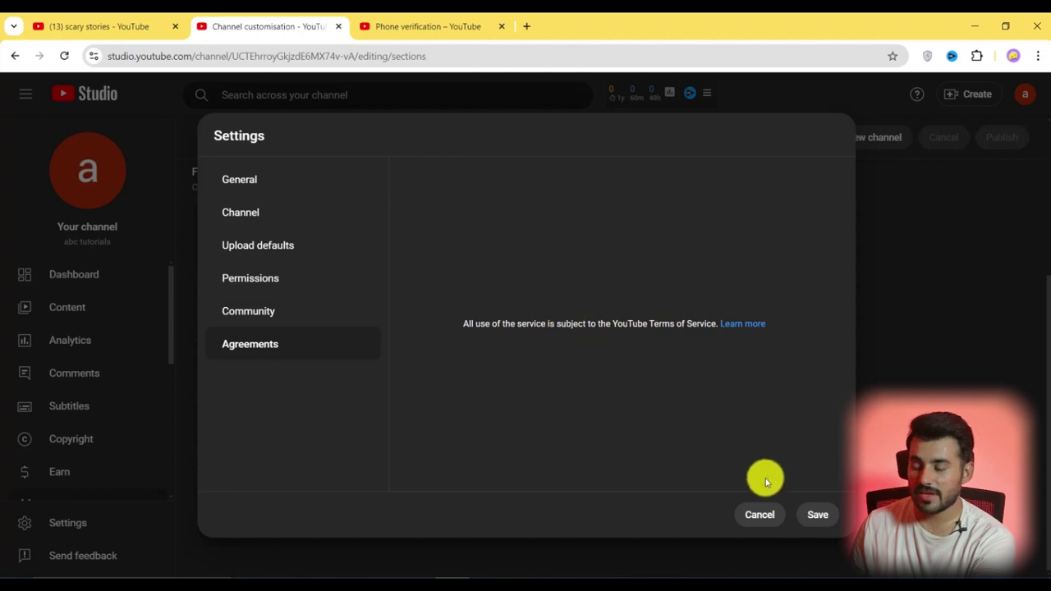
click(811, 518)
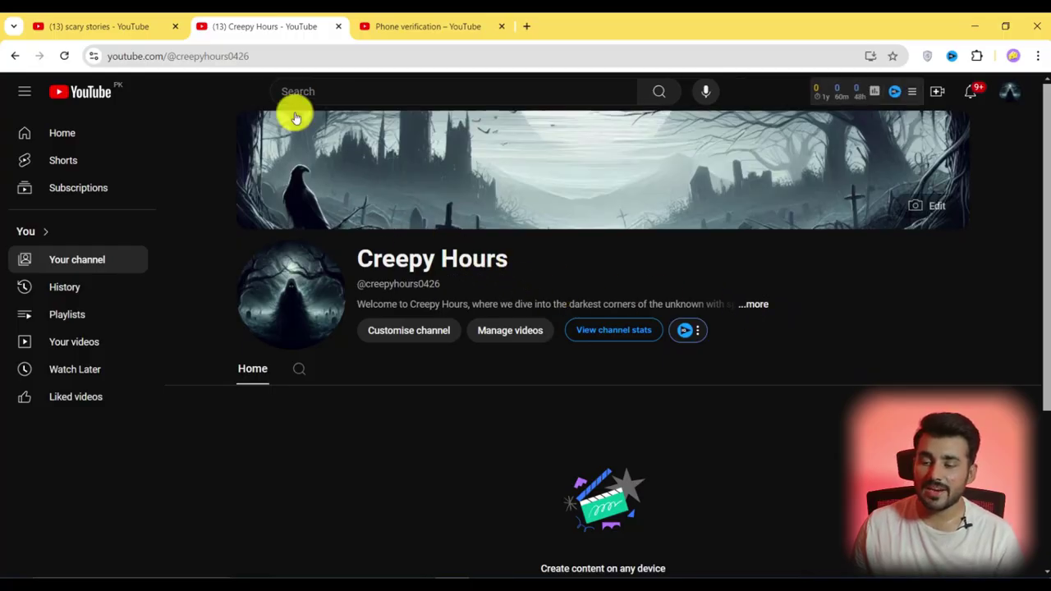
click(241, 54)
drag(303, 55, 221, 56)
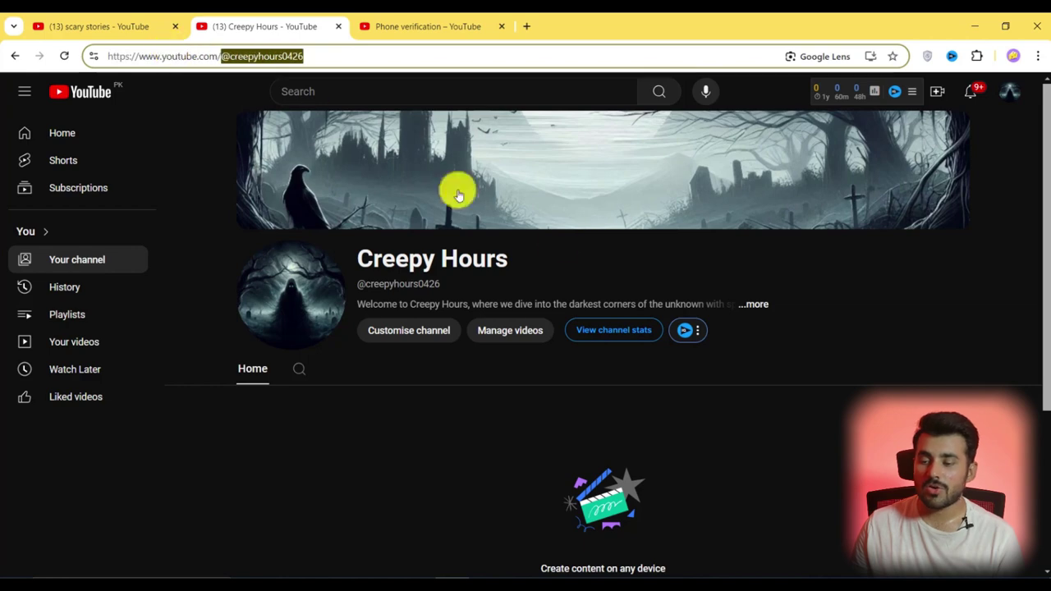
click(757, 307)
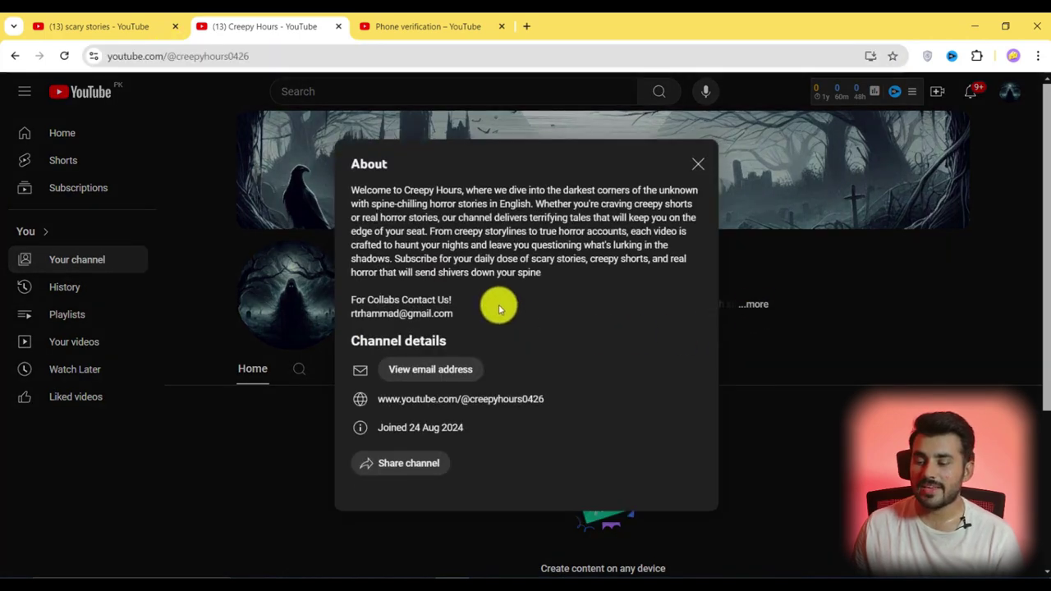
click(462, 370)
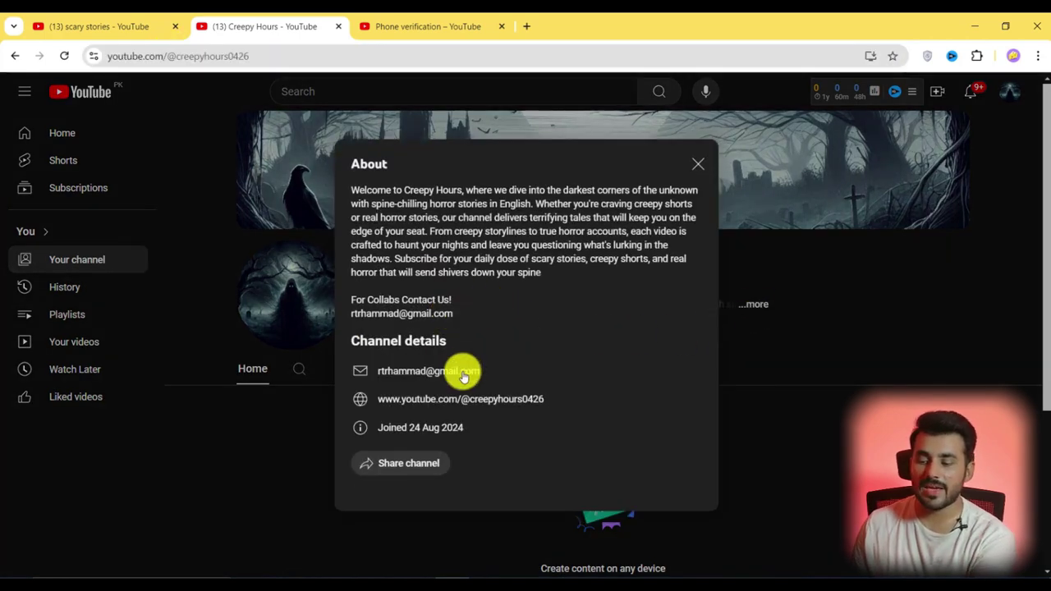
click(698, 165)
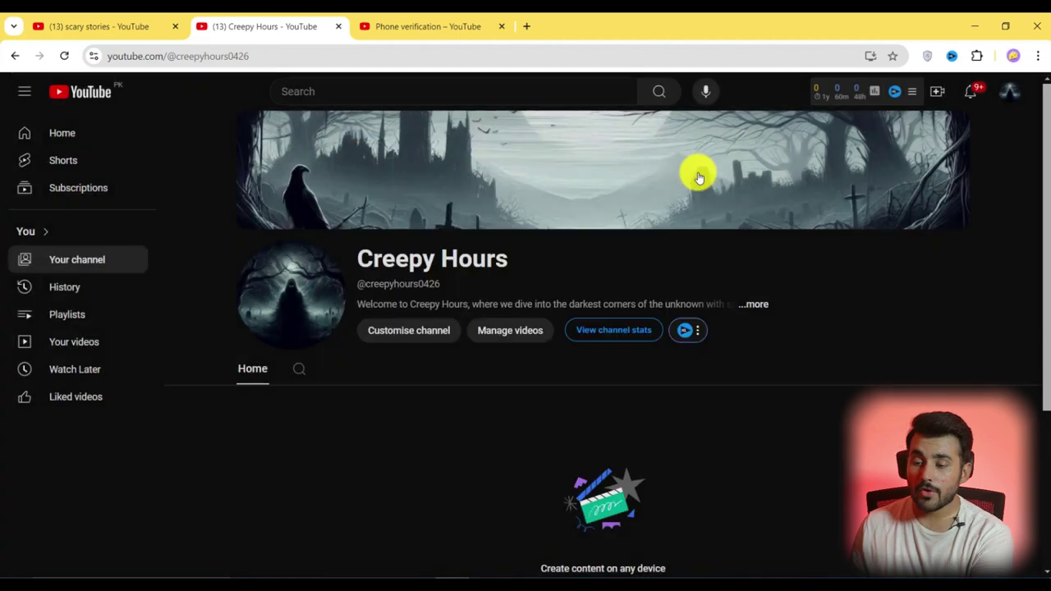
scroll(662, 383, down, 2)
scroll(584, 418, down, 1)
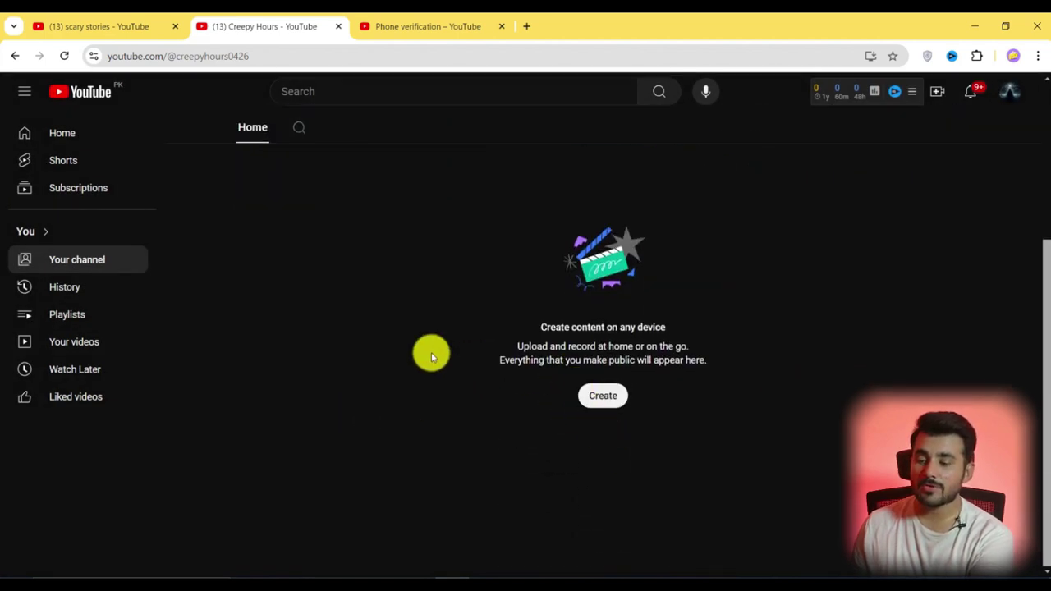
scroll(392, 364, up, 3)
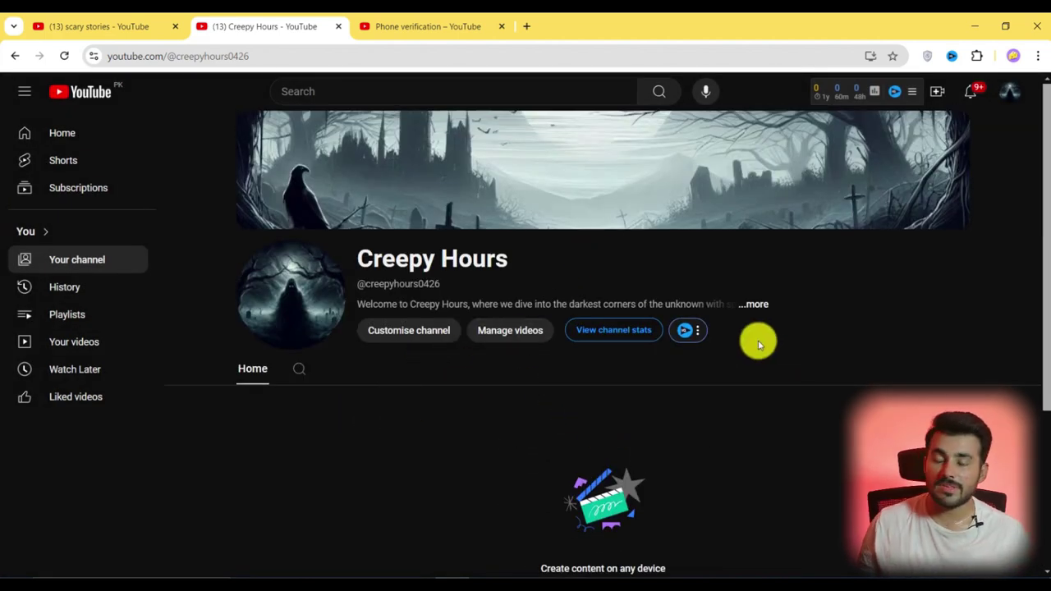